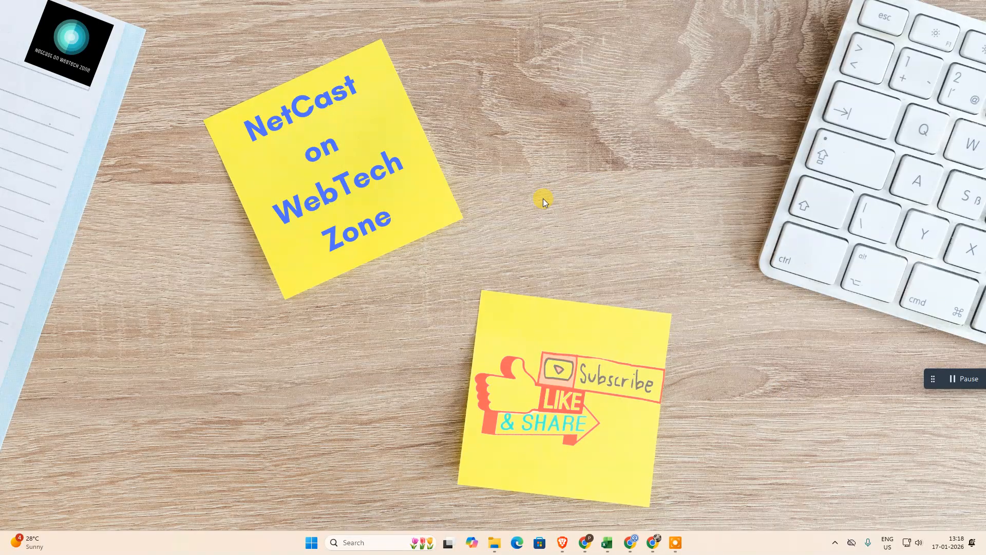
# - Switch to Canva in the browser and create a new blank presentation
pyautogui.hotkey('alt', 'Tab')
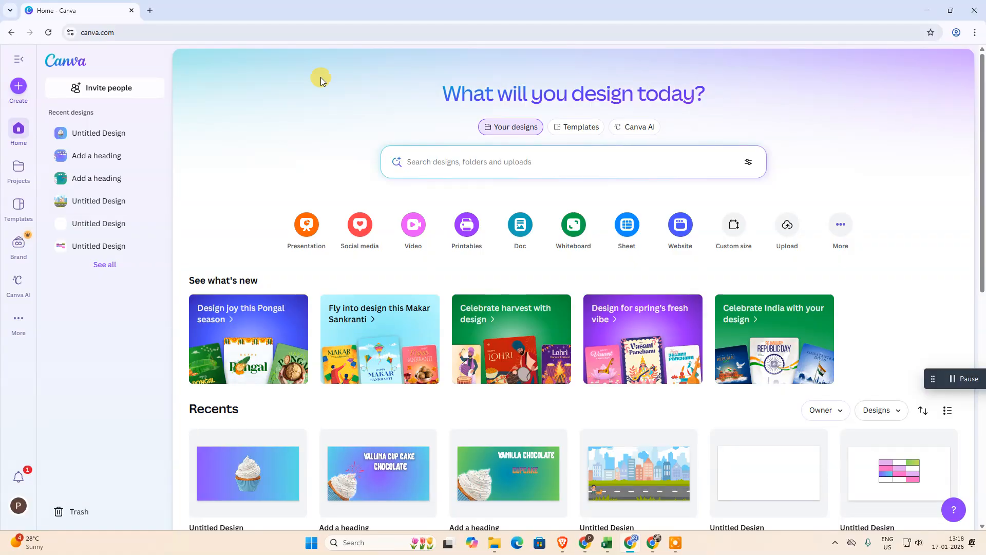
pyautogui.click(19, 88)
pyautogui.click(167, 154)
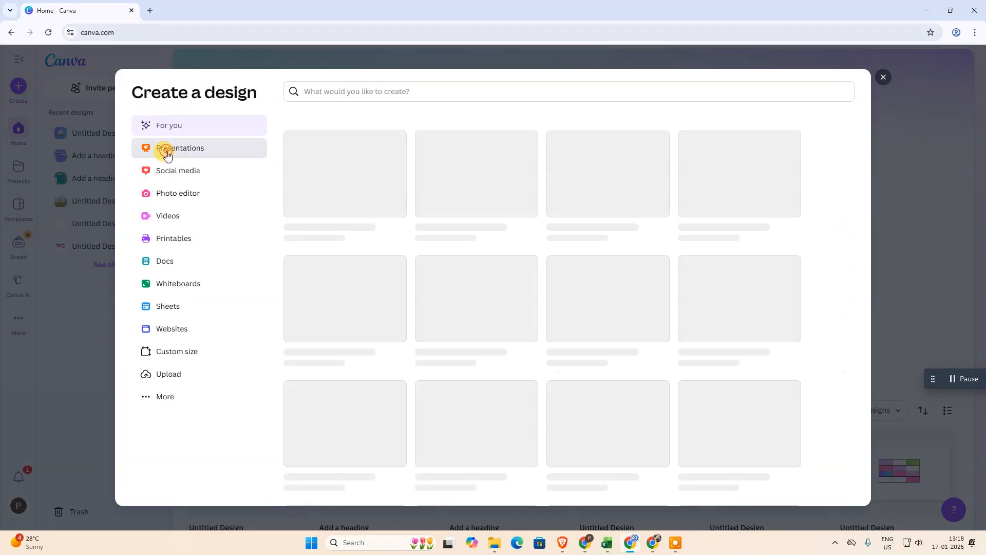
pyautogui.click(383, 164)
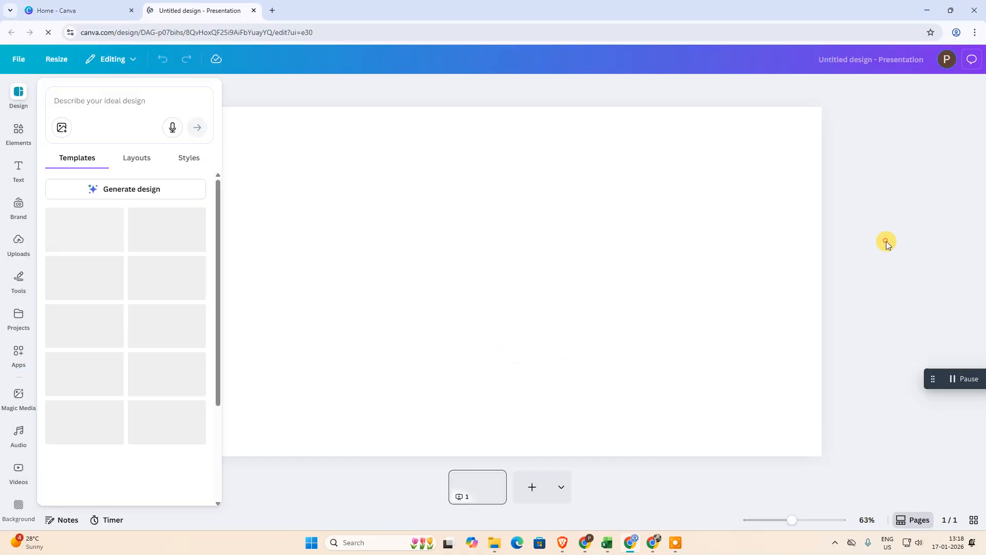
# - Fill the page background with the default purple-to-cyan gradient in the circular style
pyautogui.click(493, 273)
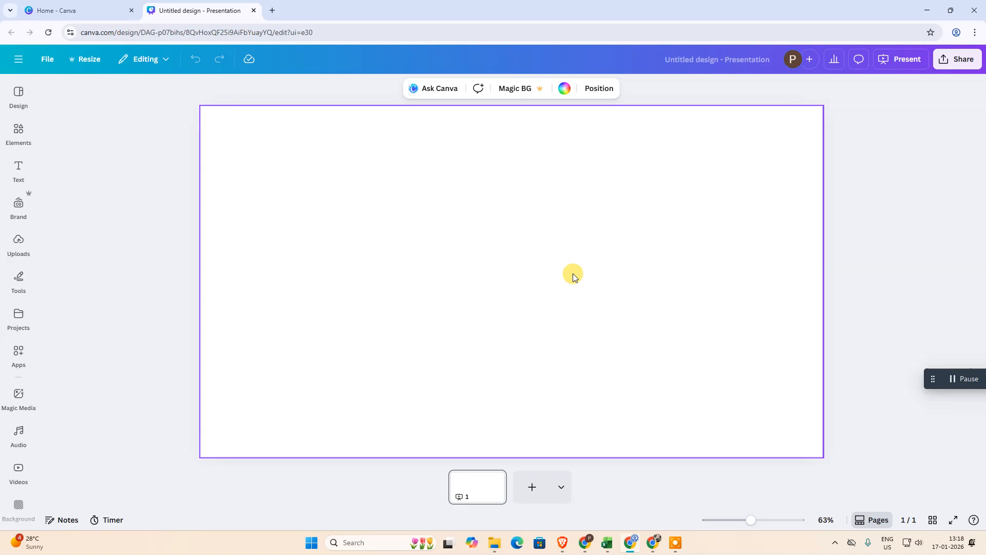
pyautogui.click(560, 97)
pyautogui.click(885, 178)
pyautogui.click(584, 234)
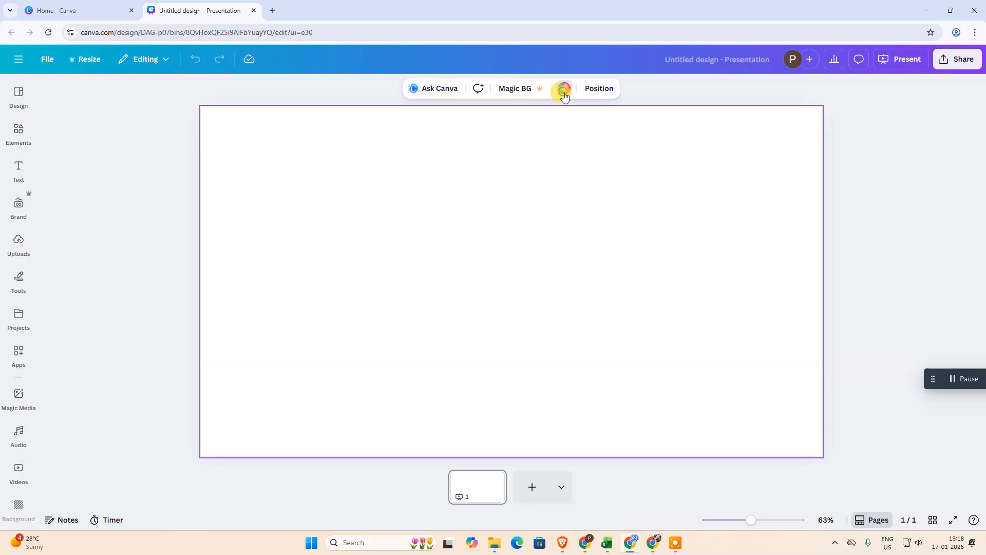
pyautogui.click(564, 93)
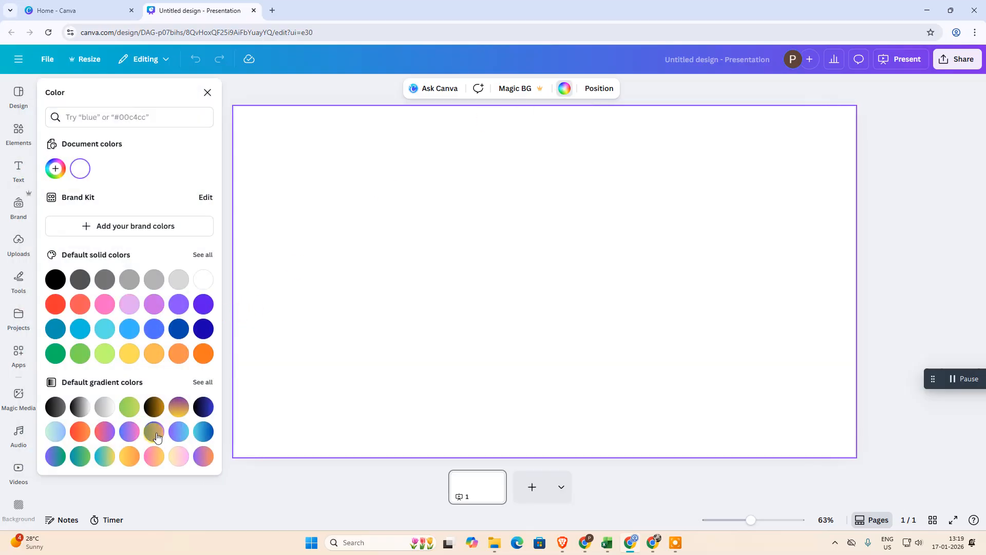
pyautogui.click(179, 432)
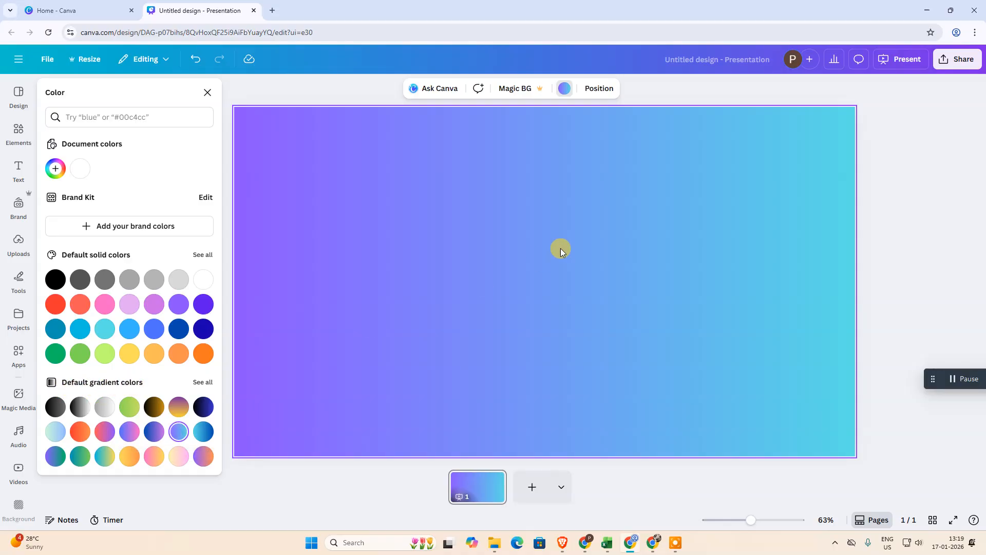
pyautogui.click(55, 168)
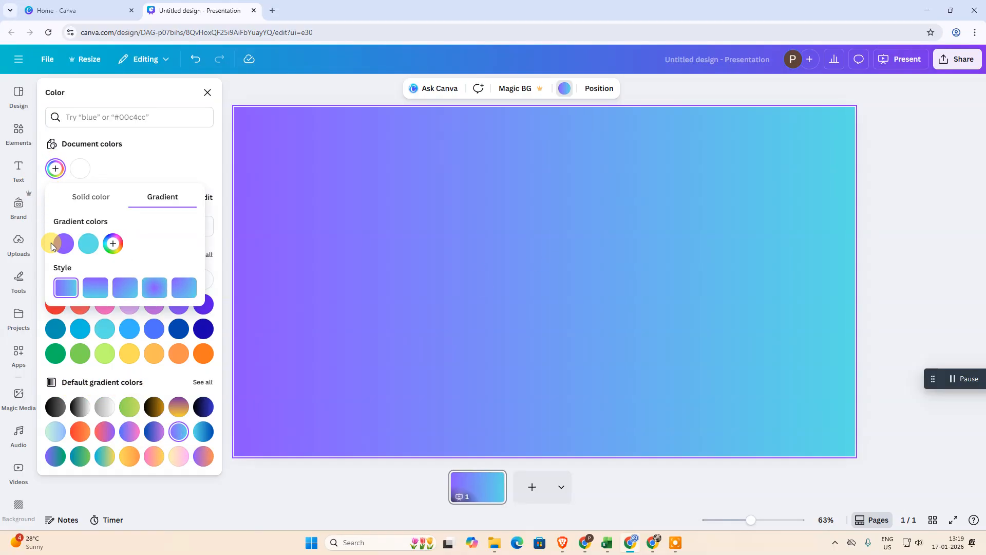
pyautogui.click(155, 288)
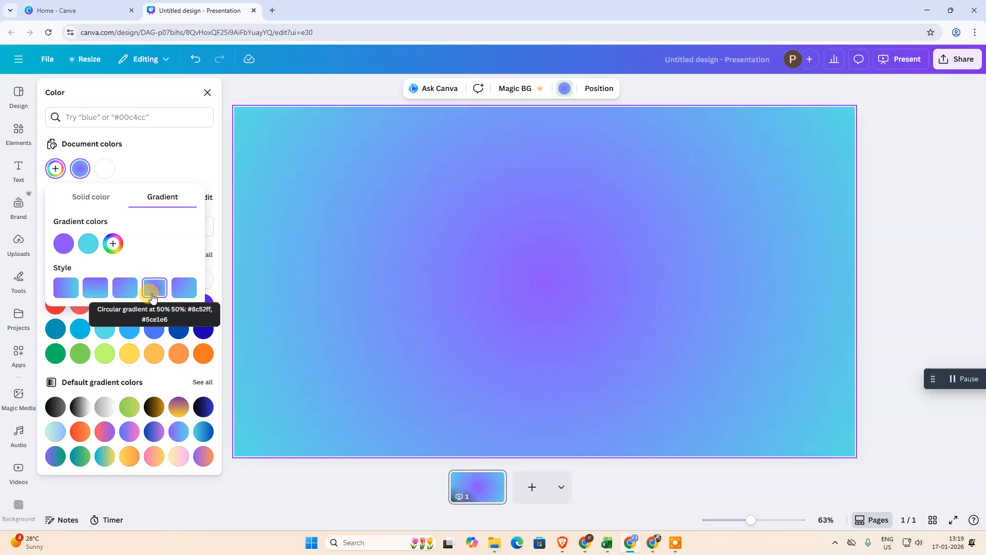
pyautogui.click(527, 180)
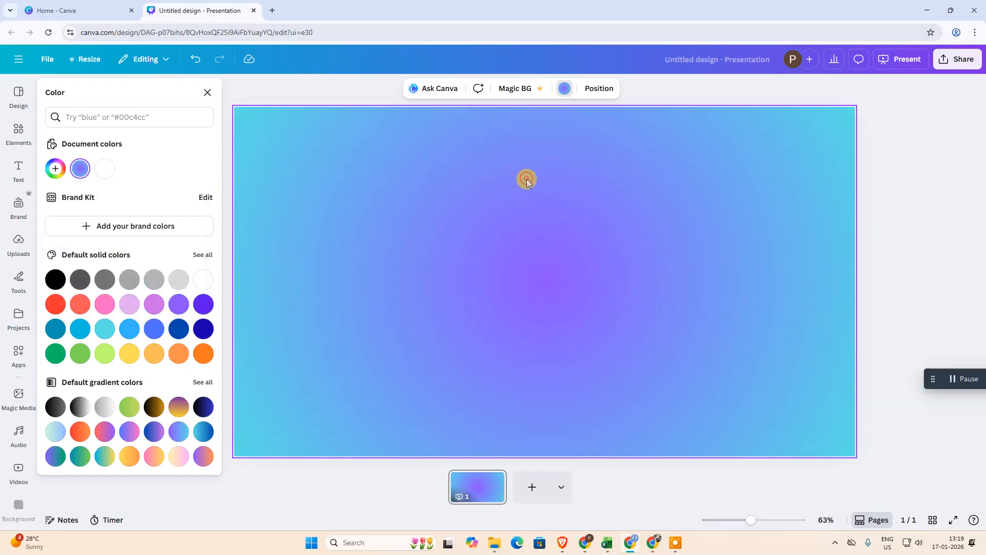
# - Search the elements for "cup cake" and list all of the photo results
pyautogui.click(739, 520)
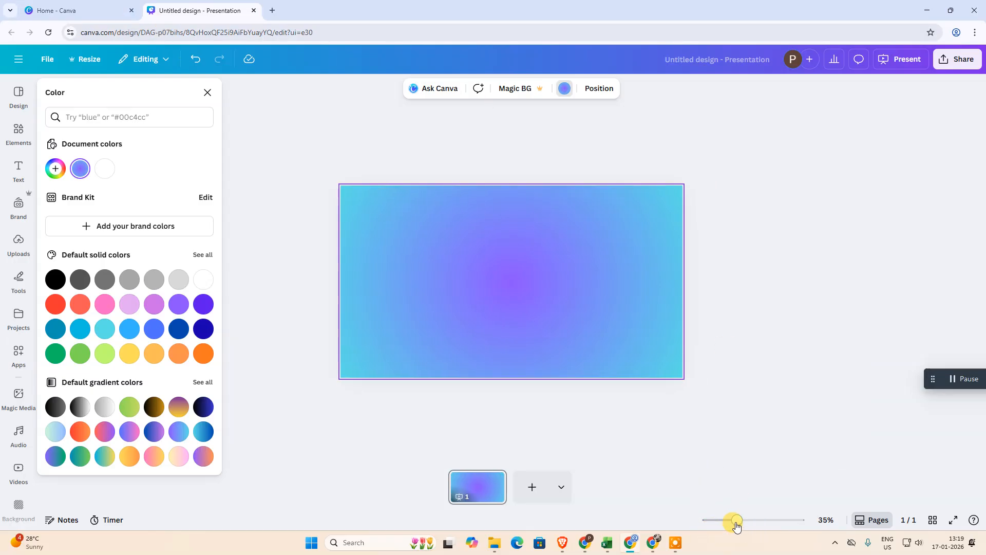
pyautogui.click(208, 93)
pyautogui.click(19, 167)
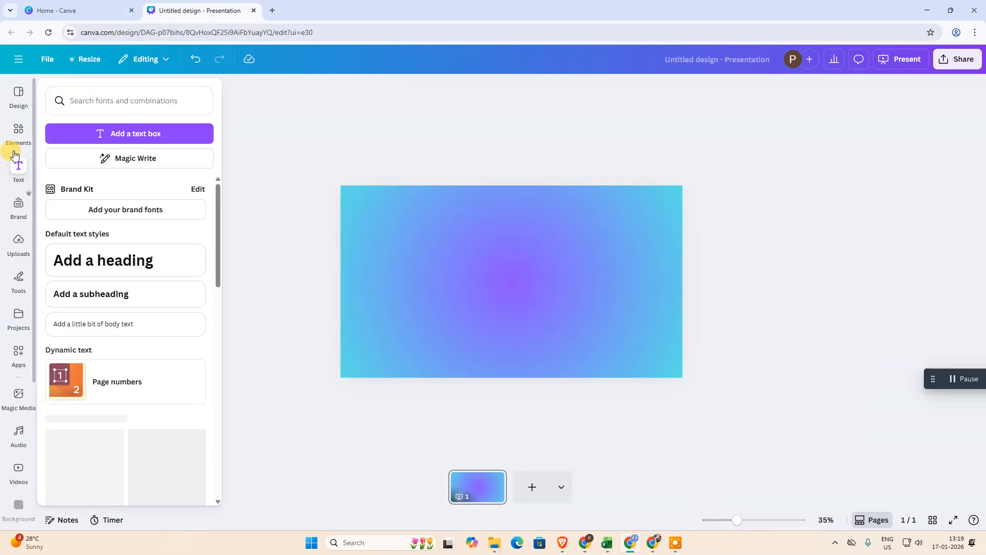
pyautogui.click(18, 135)
pyautogui.click(84, 100)
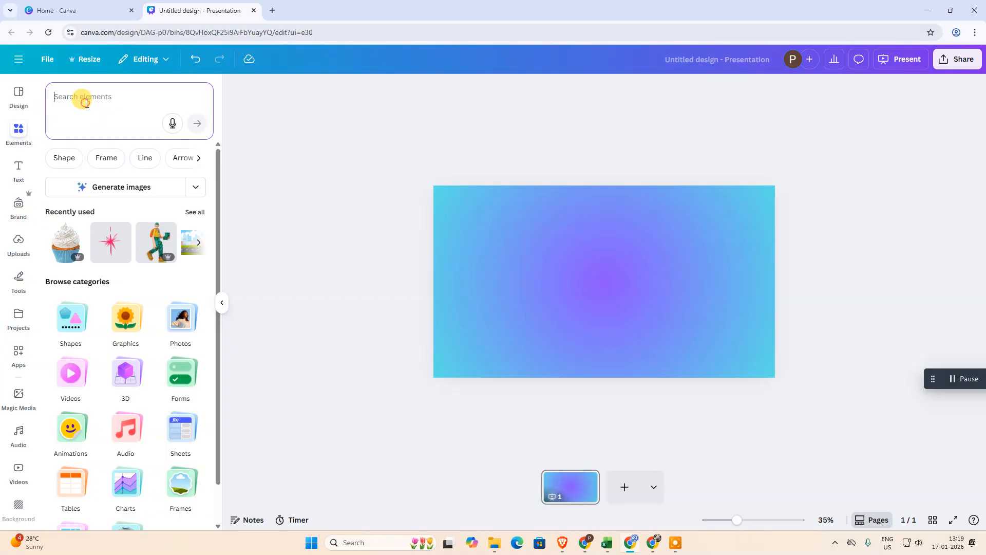
pyautogui.write('cup cake')
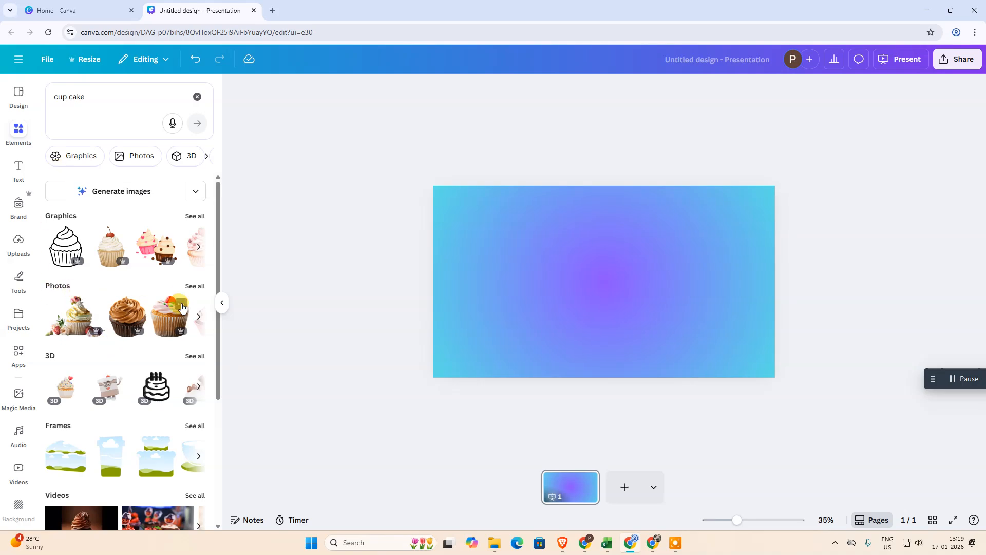
pyautogui.click(191, 287)
# - Add the photo of the white-frosted cupcake in a blue wrapper and move it to the page's left half
pyautogui.scroll(-5, 120, 362)
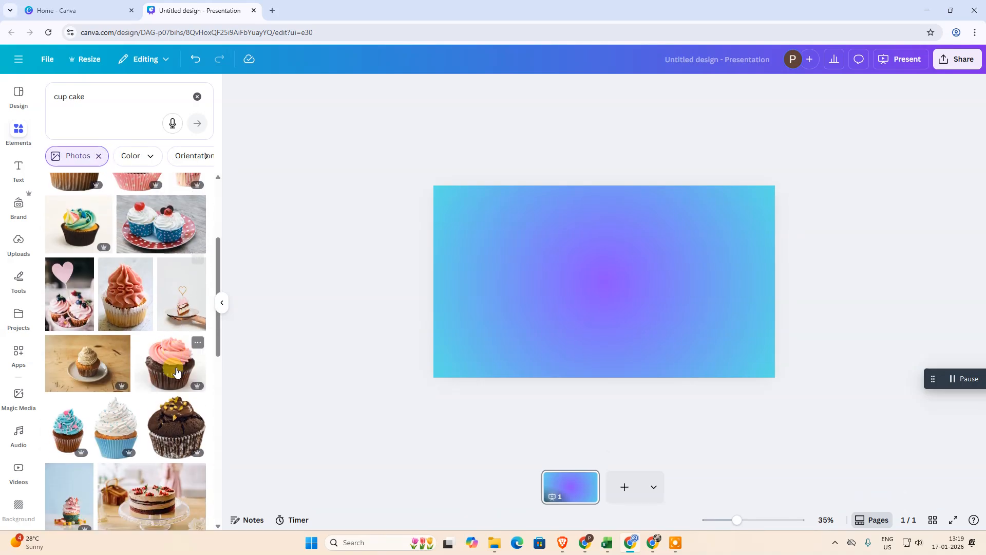
pyautogui.click(120, 362)
pyautogui.moveTo(623, 319); pyautogui.dragTo(552, 321)
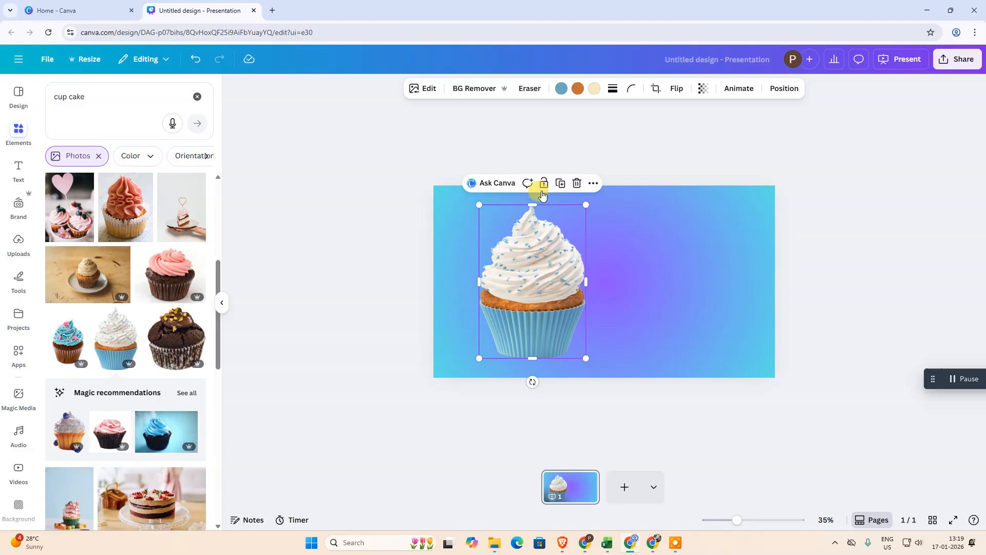
pyautogui.click(17, 250)
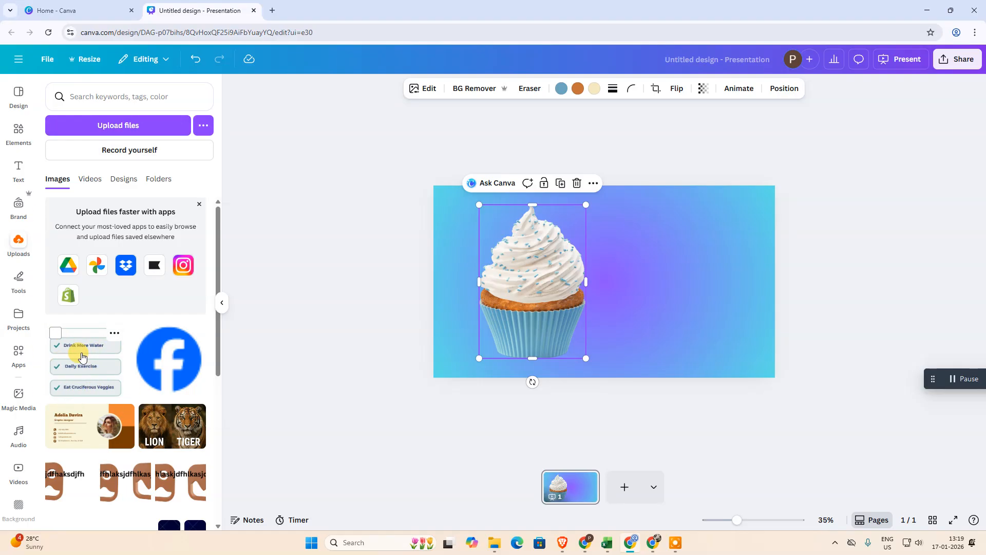
pyautogui.click(673, 261)
pyautogui.click(524, 279)
pyautogui.click(316, 282)
pyautogui.click(553, 282)
pyautogui.click(465, 91)
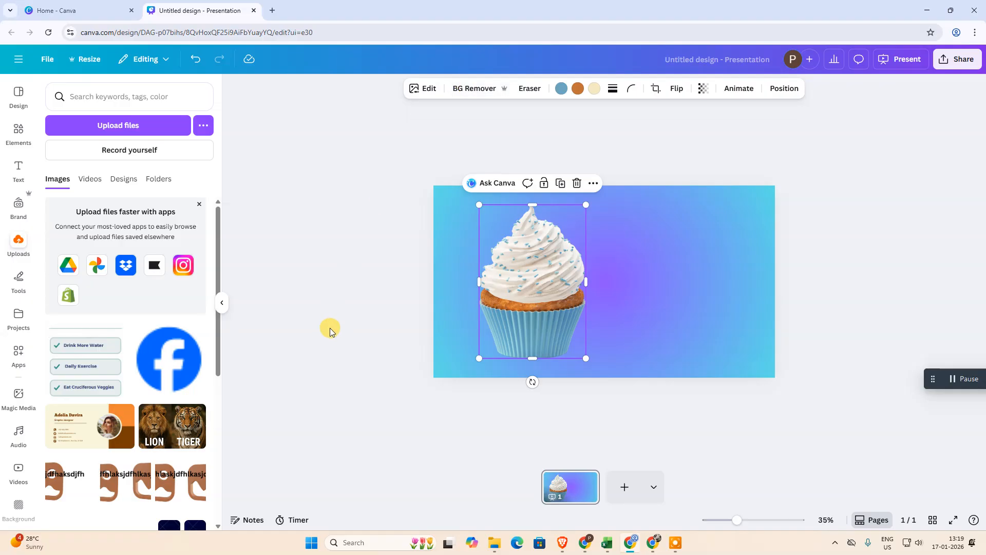
pyautogui.click(893, 292)
# - Shrink the cupcake photo and tilt it clockwise, placing it partly off the page's lower-left corner
pyautogui.click(532, 296)
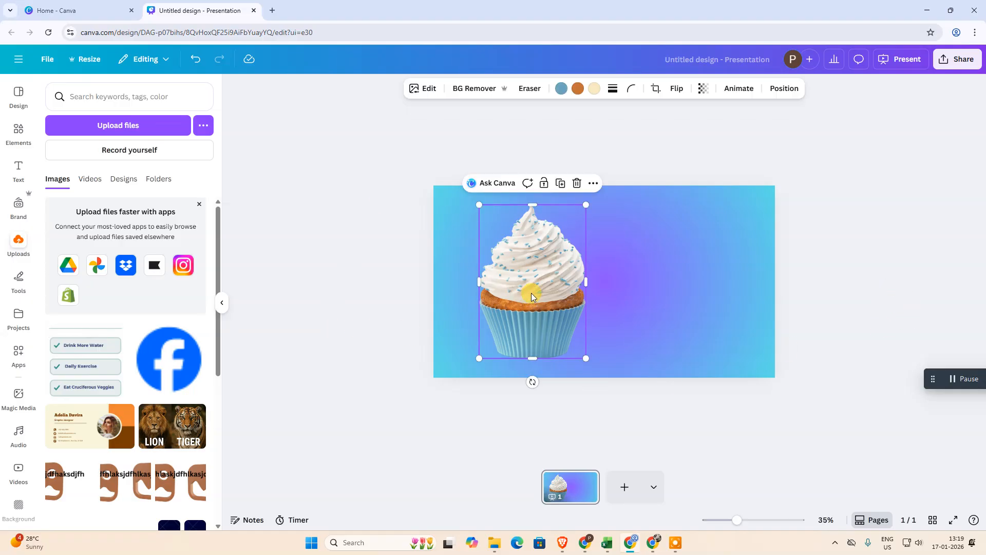
pyautogui.moveTo(587, 202); pyautogui.dragTo(564, 236)
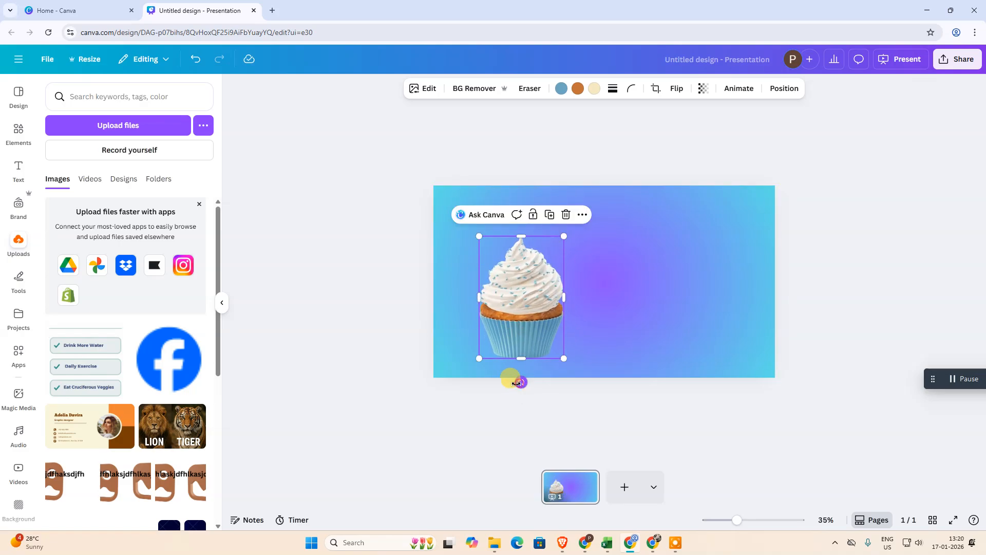
pyautogui.moveTo(521, 383); pyautogui.dragTo(445, 375)
pyautogui.moveTo(506, 301); pyautogui.dragTo(454, 350)
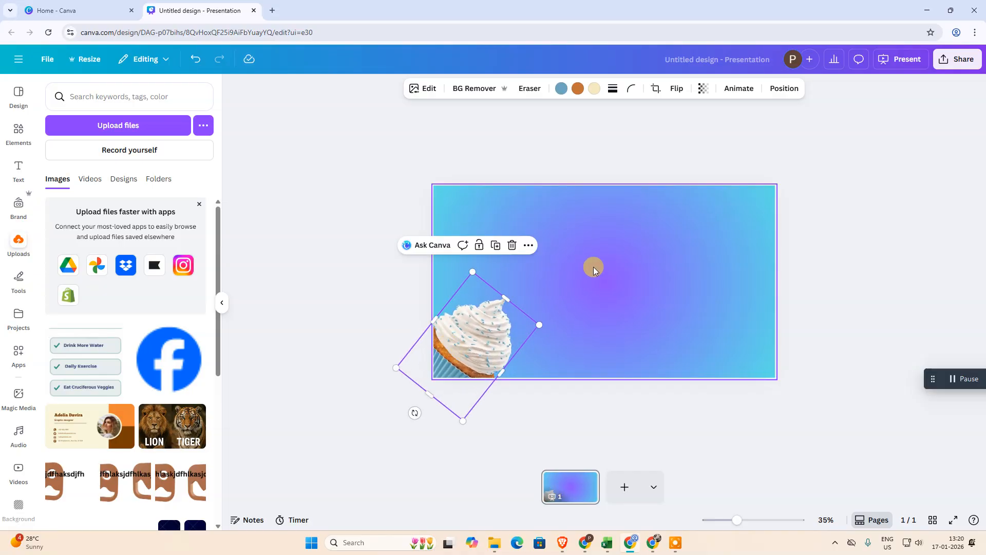
# - Add a heading reading "chocolate" in the upper right part of the page
pyautogui.click(599, 258)
pyautogui.click(16, 176)
pyautogui.click(82, 255)
pyautogui.moveTo(599, 283); pyautogui.dragTo(645, 231)
pyautogui.click(643, 234)
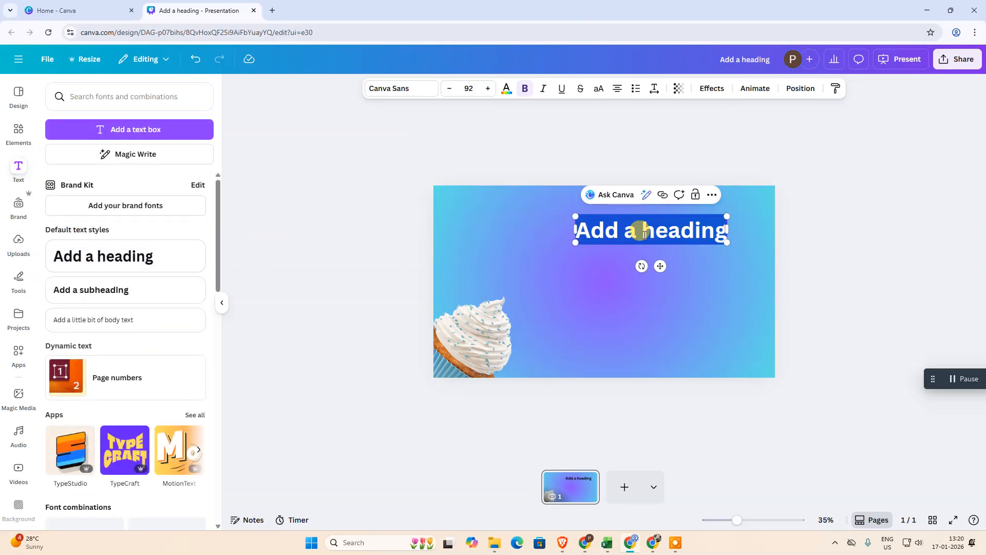
pyautogui.write('Chocolate')
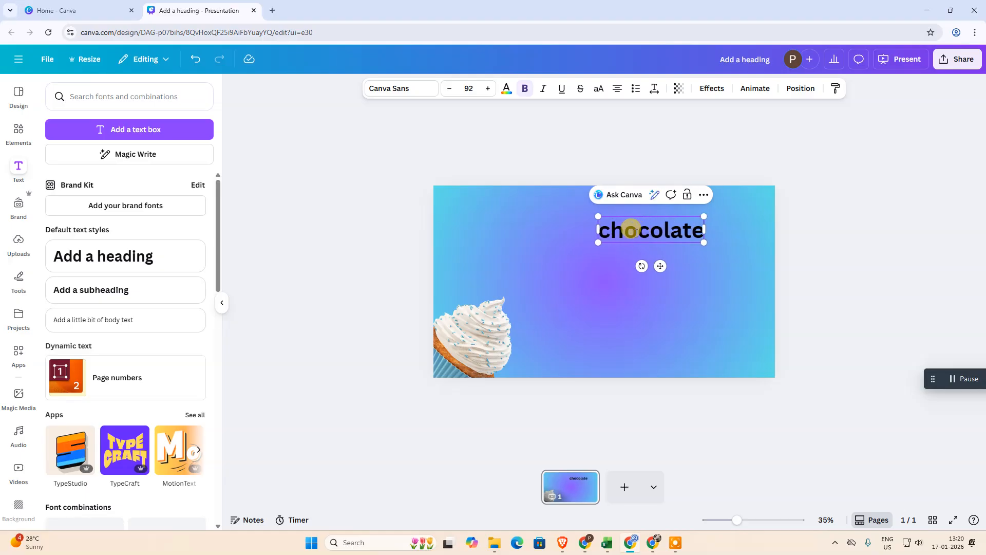
pyautogui.click(597, 282)
# - Copy the "chocolate" heading and place the copy directly beneath the original
pyautogui.click(637, 239)
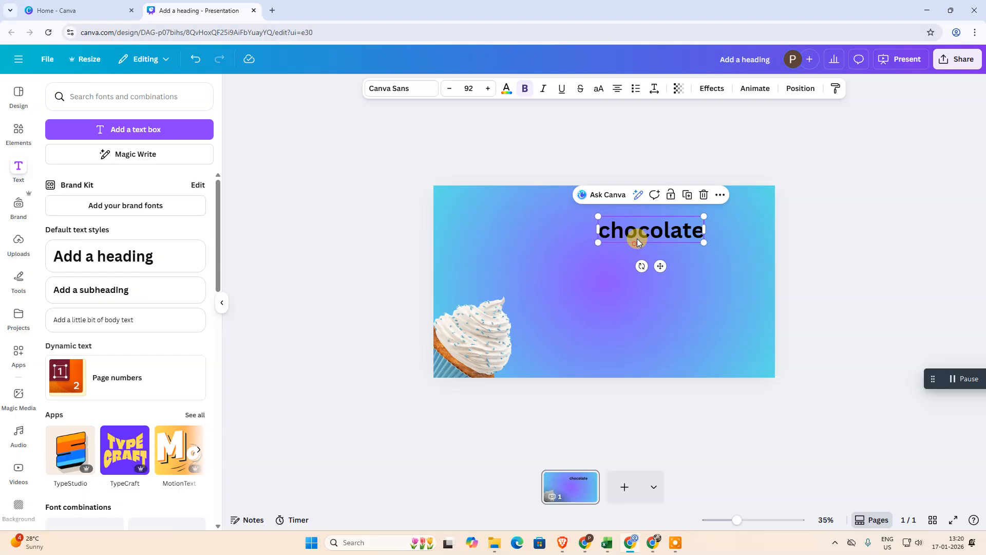
pyautogui.rightClick(637, 238)
pyautogui.click(667, 248)
pyautogui.click(663, 282)
pyautogui.hotkey('ctrl', 'v')
pyautogui.moveTo(641, 237); pyautogui.dragTo(639, 264)
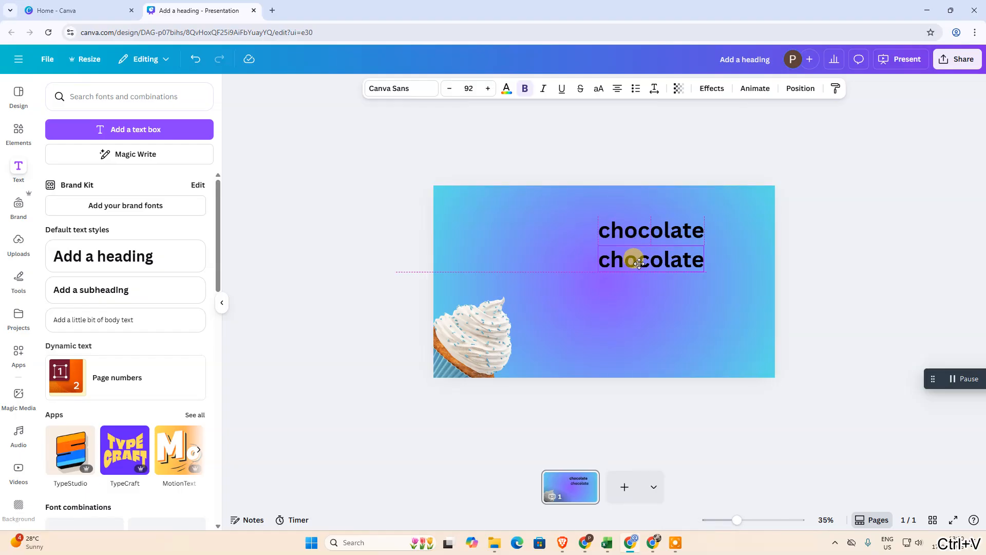
# - Replace the lower heading's text with "cup cake"
pyautogui.doubleClick(639, 263)
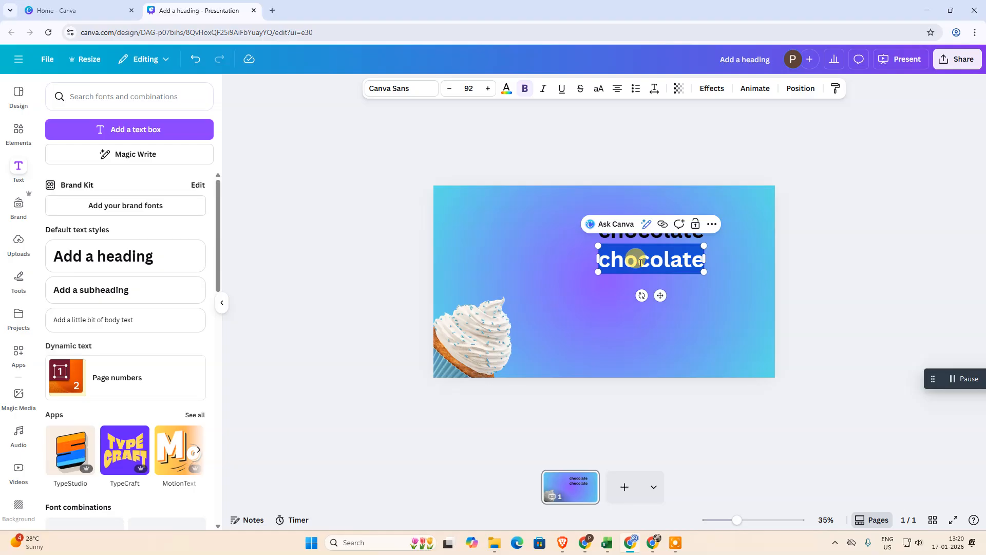
pyautogui.press('BackSpace')
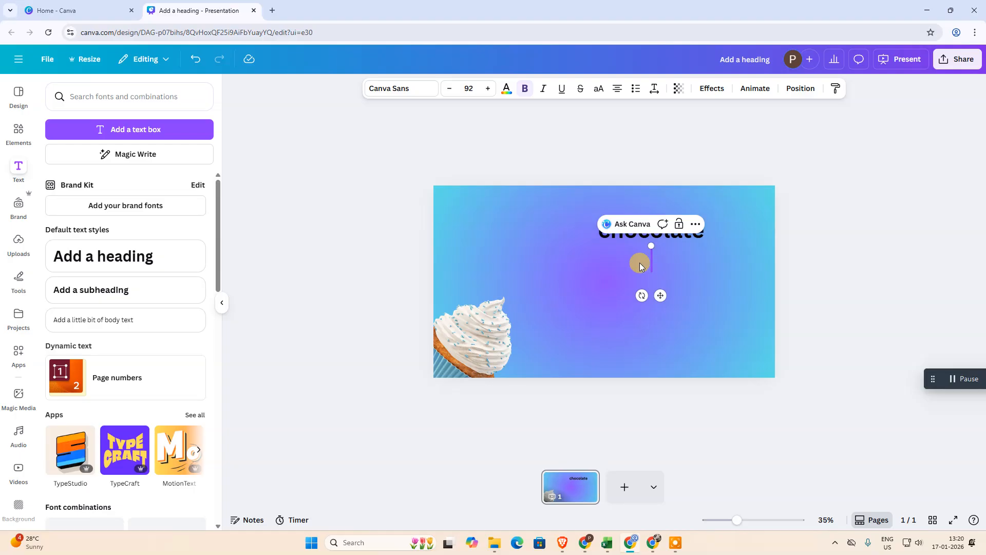
pyautogui.write('cup cake')
pyautogui.click(571, 325)
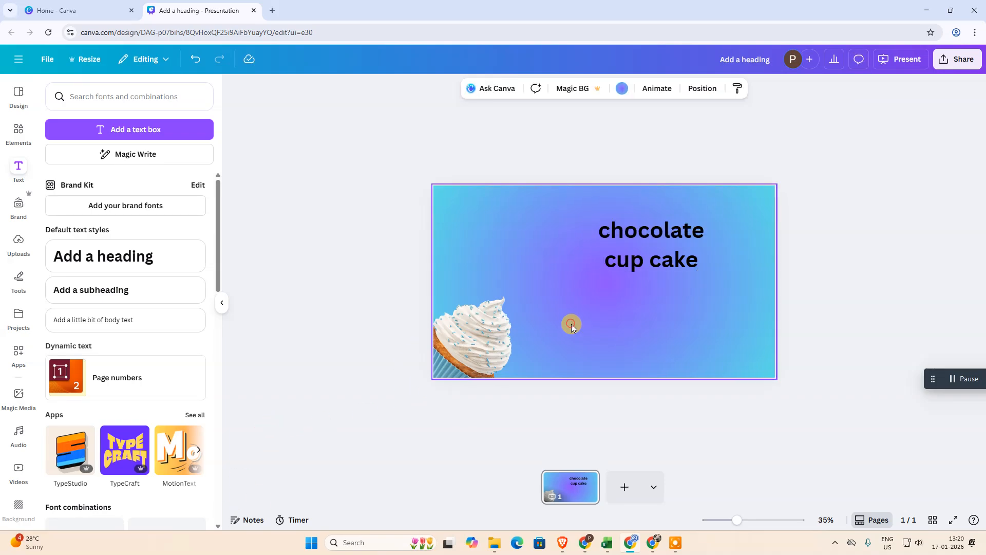
pyautogui.click(455, 335)
pyautogui.click(692, 331)
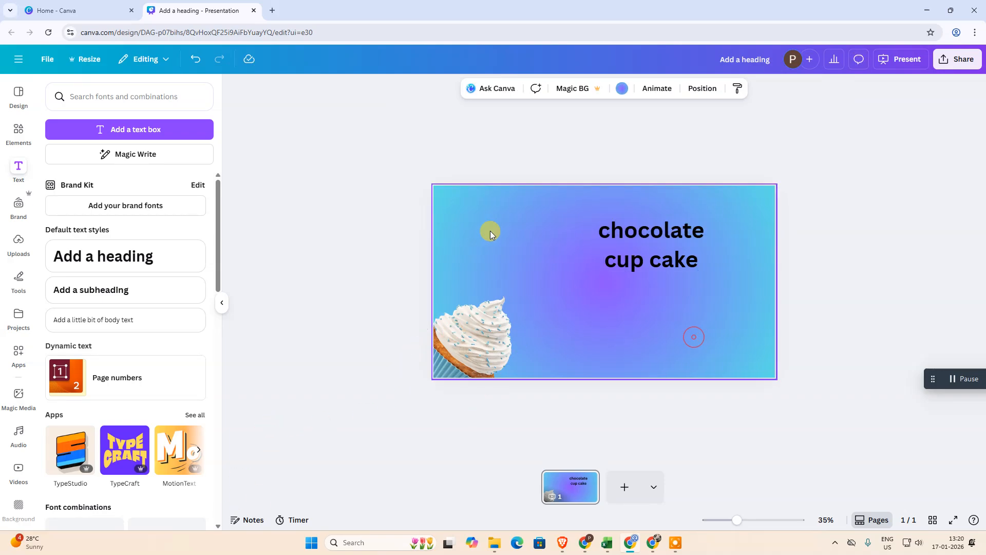
# - Set the "chocolate" heading in the Brother font
pyautogui.click(669, 226)
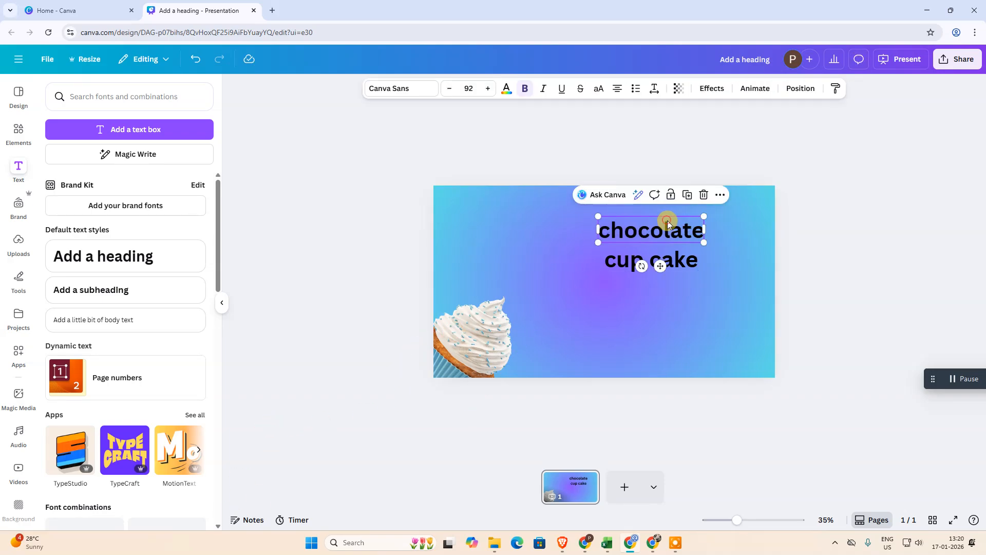
pyautogui.click(384, 90)
pyautogui.click(93, 387)
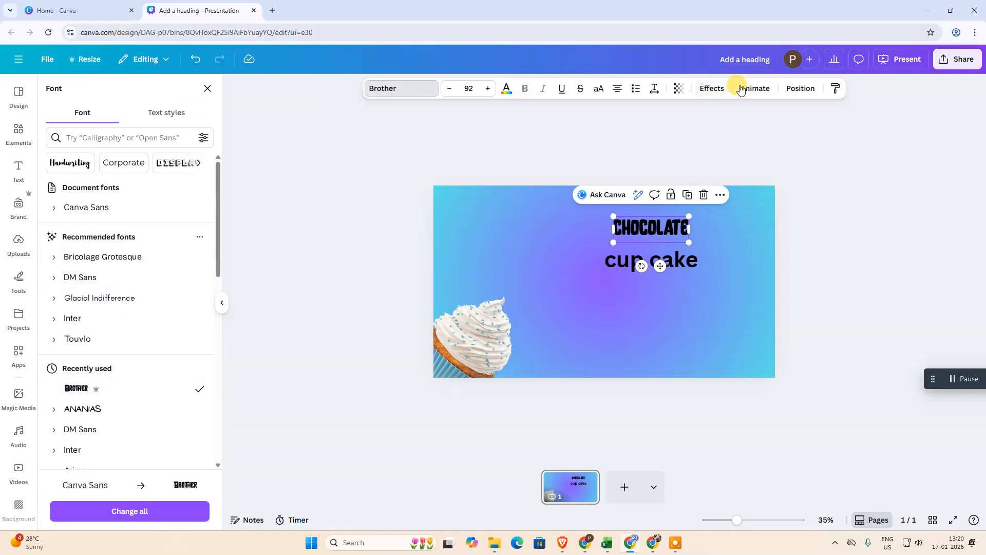
# - Apply the Lift text effect to the "chocolate" heading with an intensity of 85
pyautogui.click(705, 89)
pyautogui.click(180, 147)
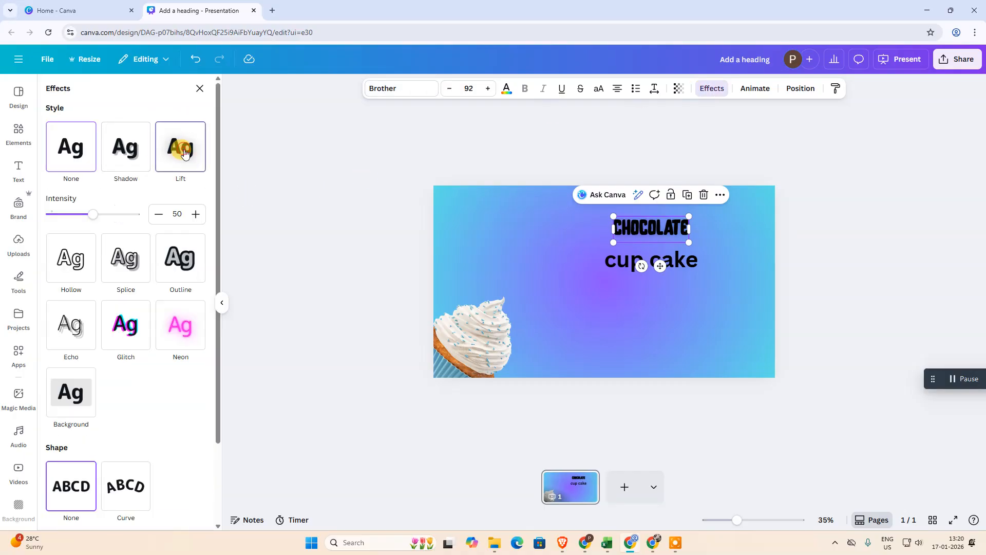
pyautogui.moveTo(99, 219); pyautogui.dragTo(118, 220)
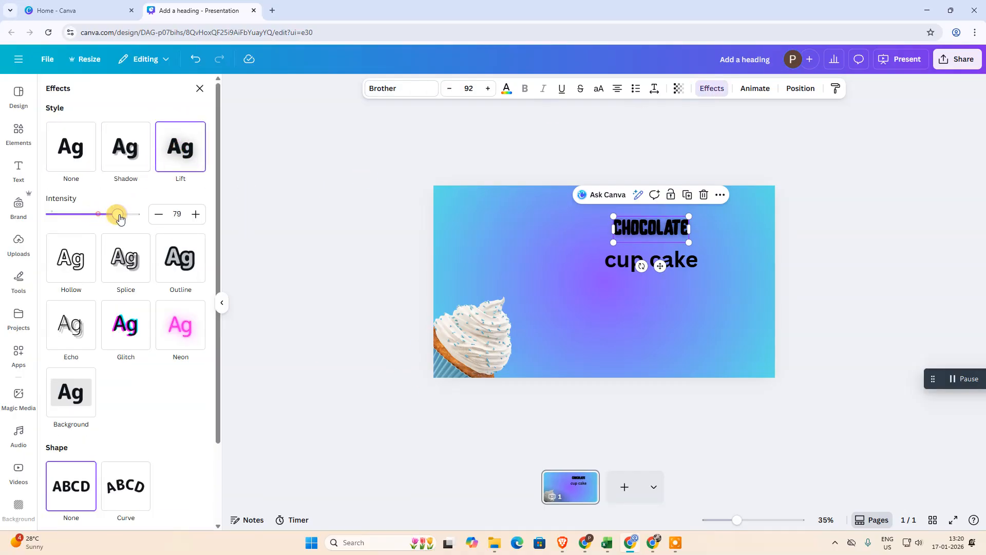
pyautogui.scroll(-3, 143, 375)
pyautogui.scroll(3, 154, 377)
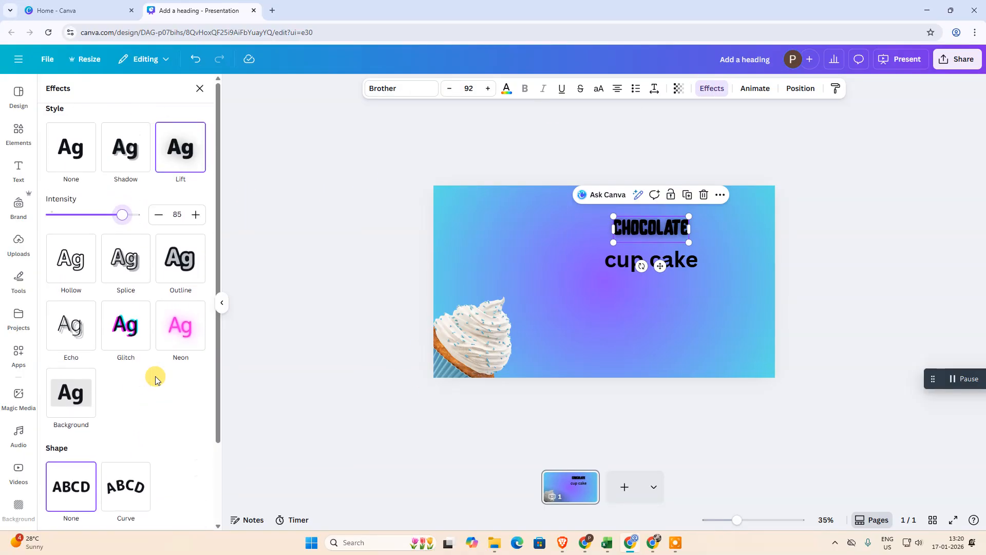
# - Copy the style of the "chocolate" heading onto the "cup cake" heading
pyautogui.click(833, 90)
pyautogui.click(632, 259)
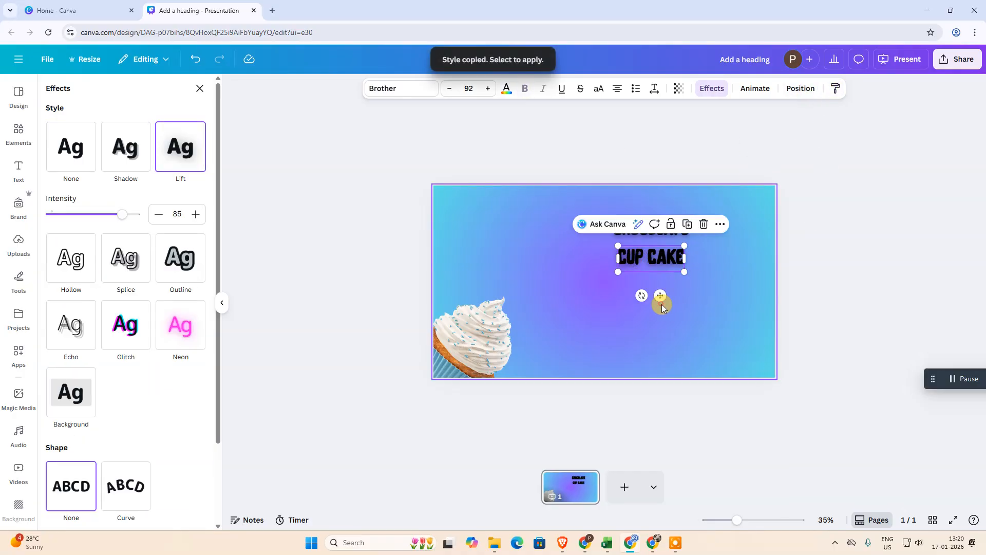
# - Change the text color of the "chocolate" heading to white
pyautogui.click(630, 243)
pyautogui.click(630, 233)
pyautogui.click(507, 88)
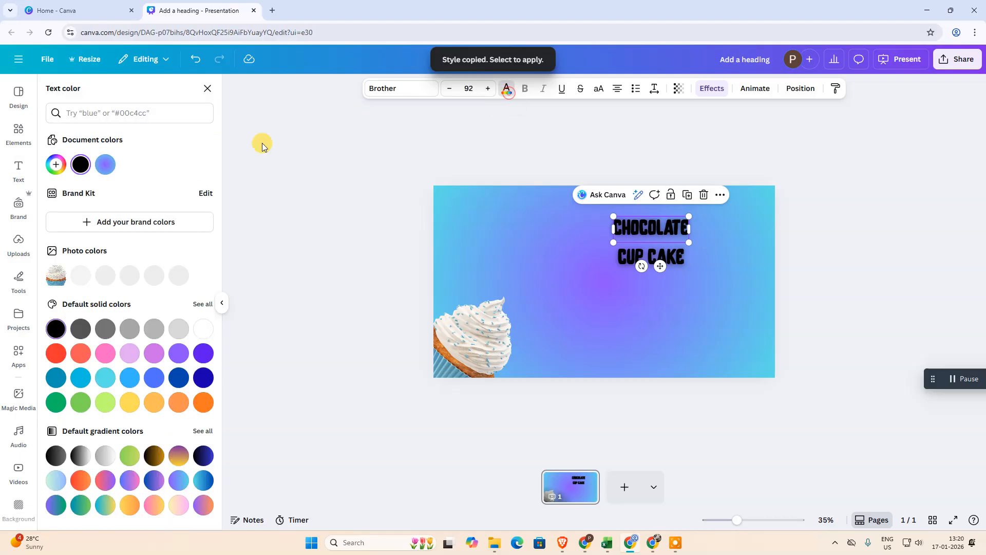
pyautogui.click(204, 329)
pyautogui.click(691, 348)
# - Enlarge the "chocolate" heading to font size 165 and move the "cup cake" heading slightly down to make room
pyautogui.click(683, 226)
pyautogui.moveTo(689, 216)
pyautogui.mouseDown()
pyautogui.moveTo(741, 201)
pyautogui.moveTo(672, 213)
pyautogui.mouseUp()
pyautogui.click(642, 260)
pyautogui.moveTo(643, 260); pyautogui.dragTo(640, 273)
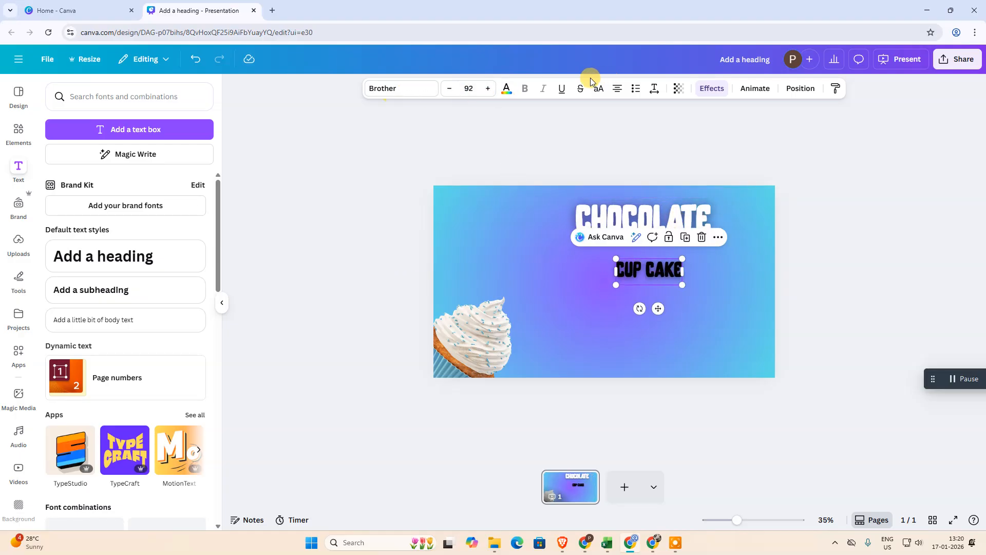
# - Color the "cup cake" heading with the green gradient and enlarge it to font size 164
pyautogui.click(506, 89)
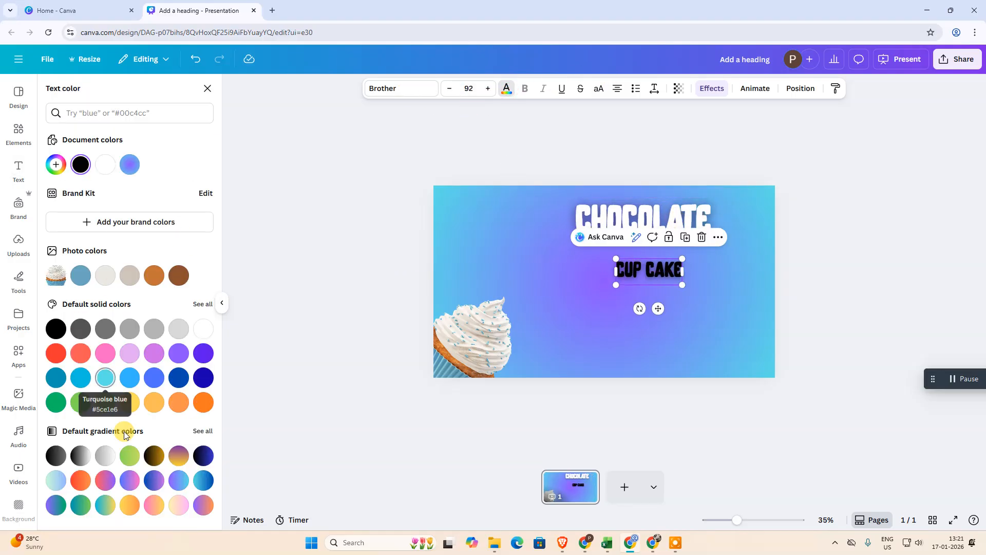
pyautogui.click(124, 461)
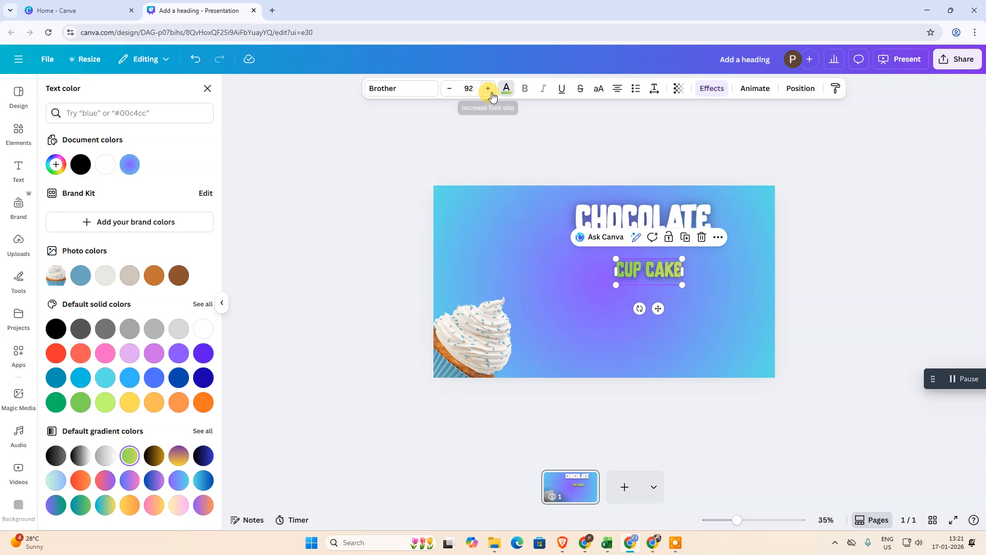
pyautogui.moveTo(681, 258); pyautogui.dragTo(735, 238)
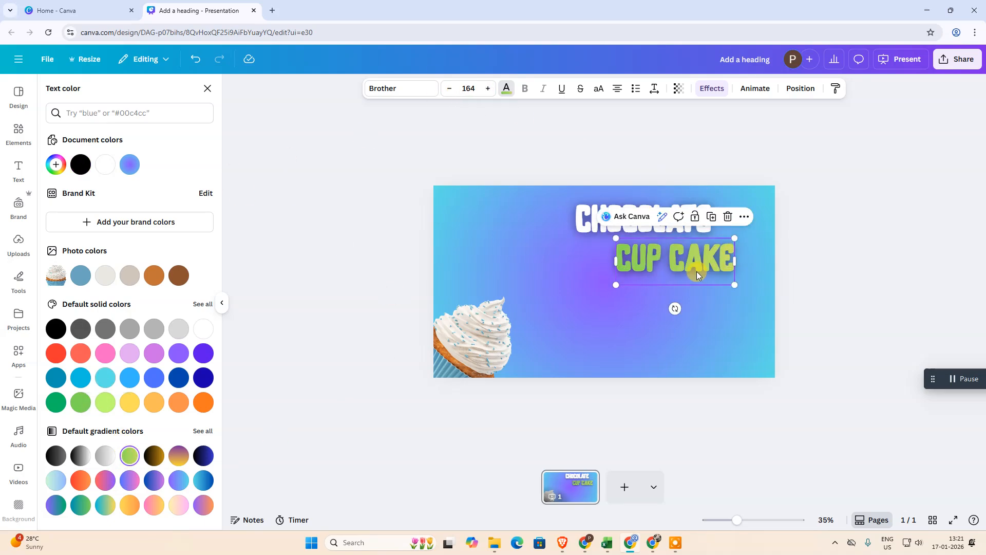
# - Reposition both headings so "cup cake" sits centered directly below "chocolate" in the page's upper right area
pyautogui.moveTo(698, 271); pyautogui.dragTo(666, 281)
pyautogui.moveTo(671, 211); pyautogui.dragTo(642, 201)
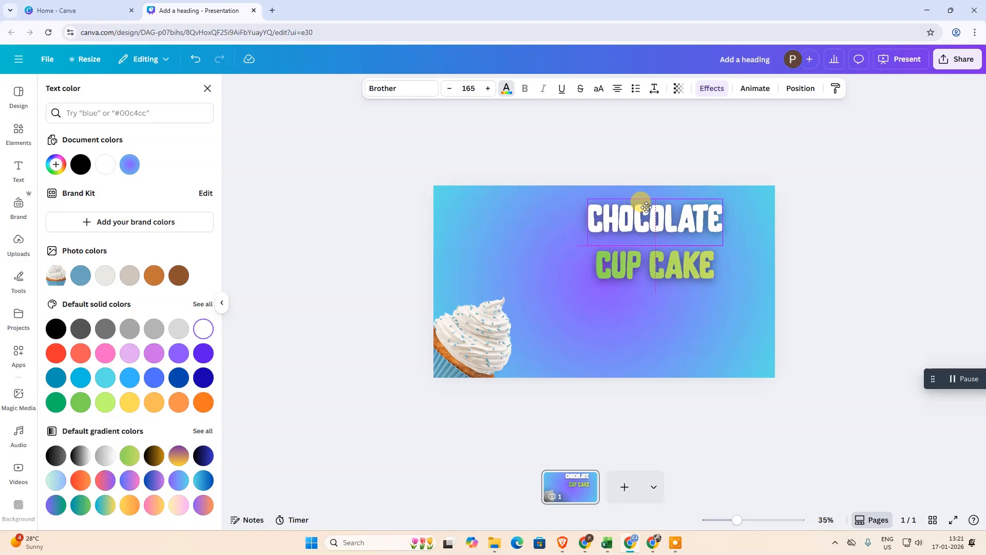
pyautogui.click(668, 273)
pyautogui.moveTo(669, 273); pyautogui.dragTo(670, 272)
pyautogui.click(487, 348)
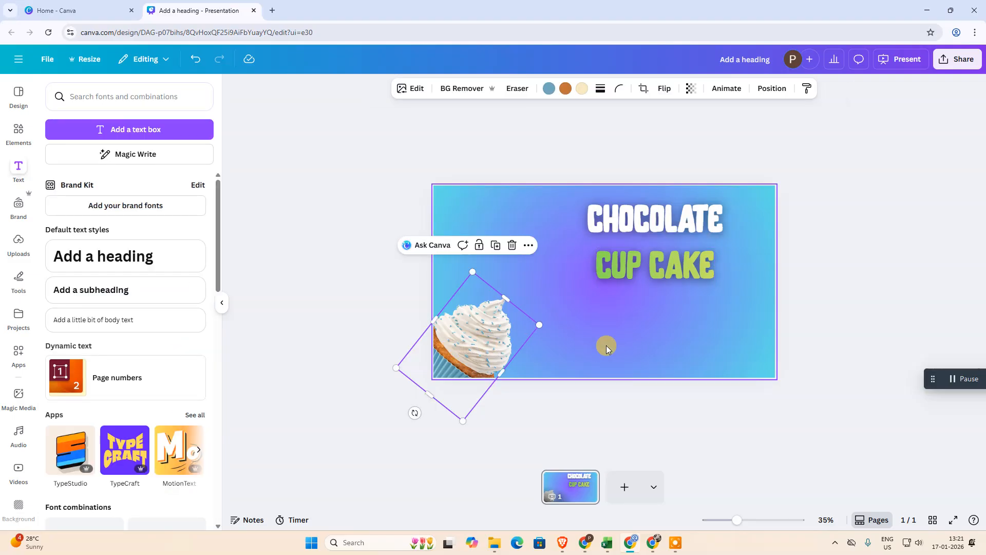
pyautogui.click(617, 364)
pyautogui.click(633, 265)
pyautogui.click(661, 277)
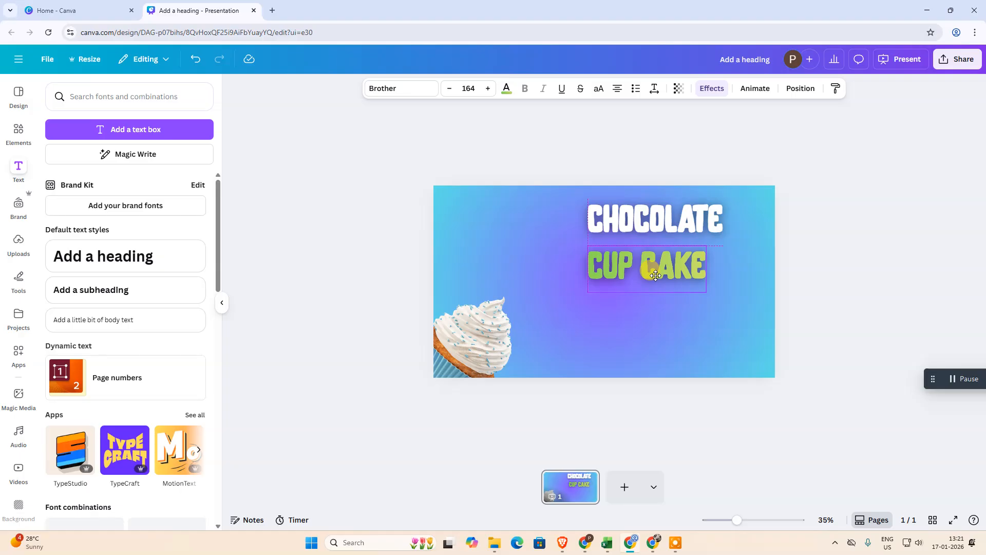
pyautogui.click(518, 226)
pyautogui.click(610, 227)
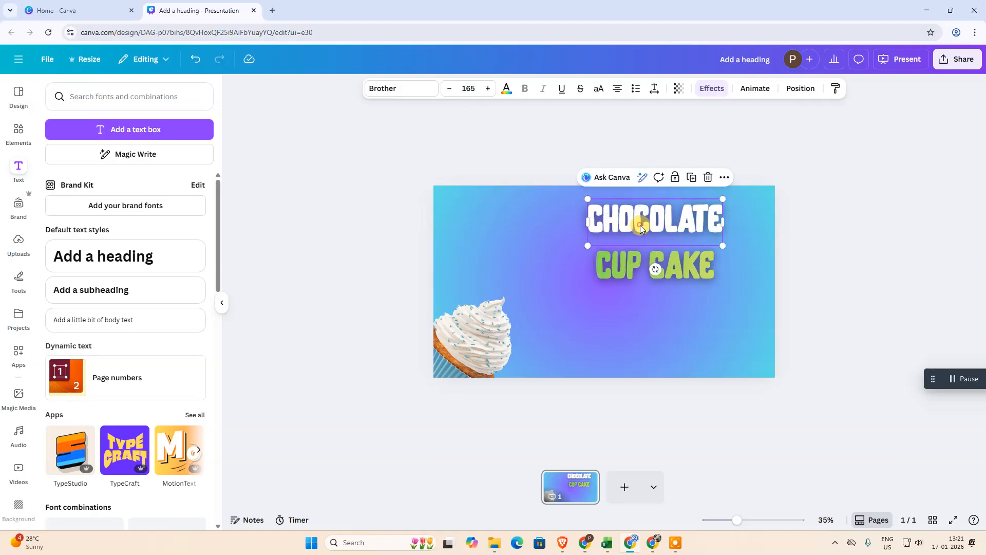
pyautogui.click(645, 331)
pyautogui.click(469, 353)
pyautogui.click(643, 278)
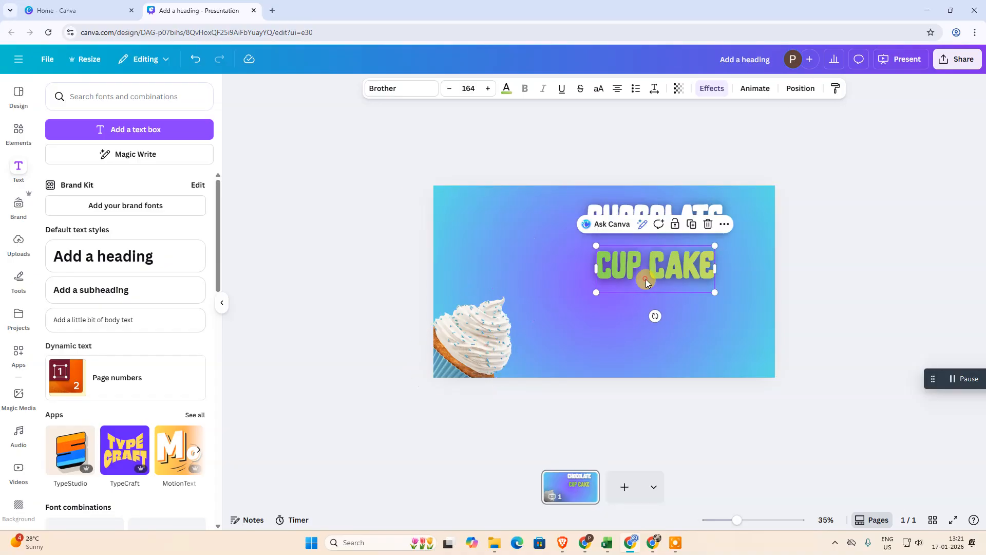
pyautogui.click(544, 244)
pyautogui.click(605, 215)
pyautogui.click(669, 317)
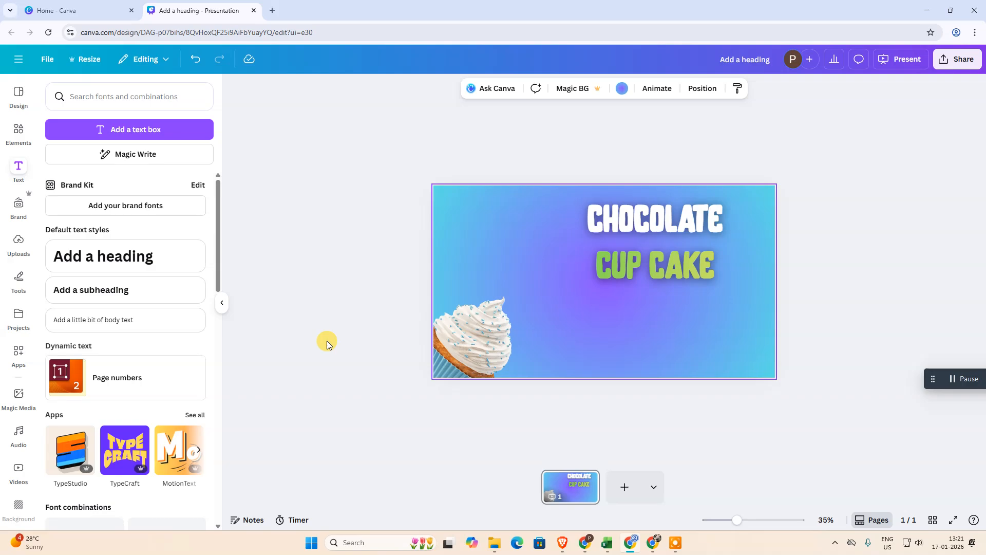
# - Open the animation options for the cupcake photo
pyautogui.click(476, 346)
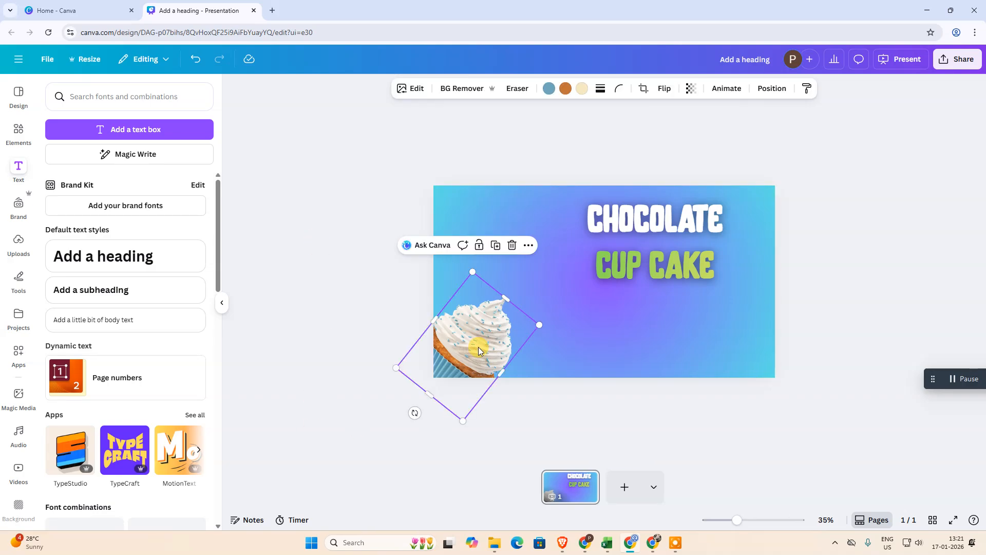
pyautogui.click(724, 97)
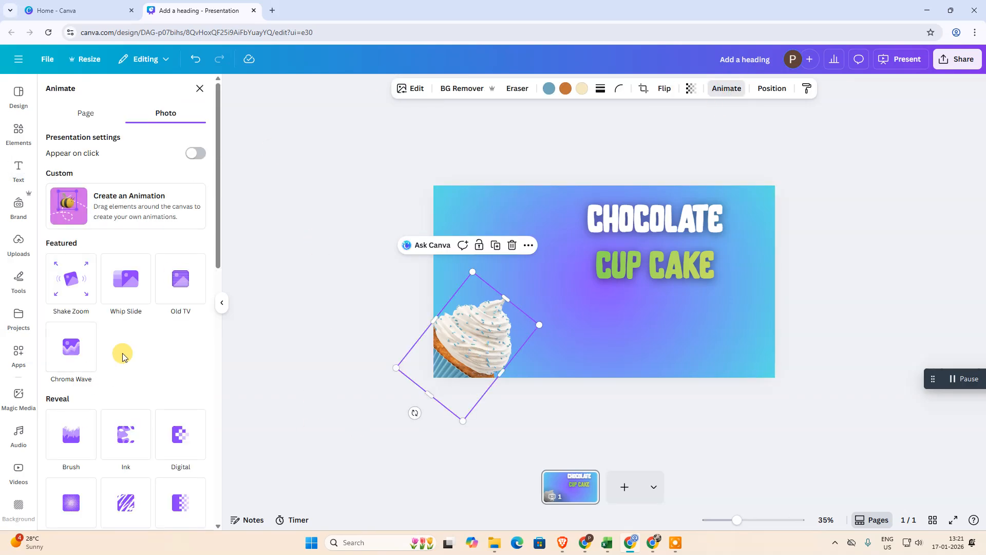
pyautogui.scroll(-5, 128, 352)
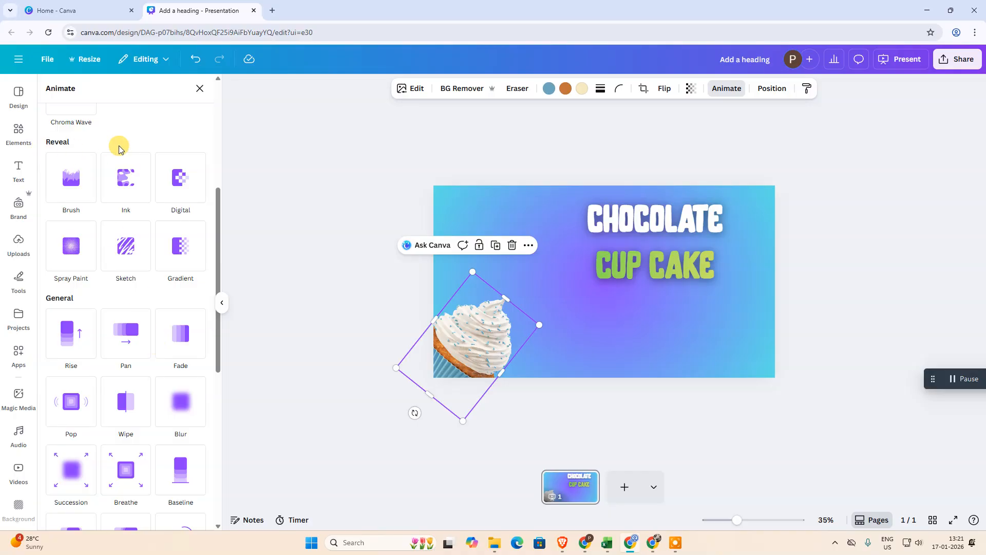
# - Try the Spray Paint, Sketch, Fade and Wipe animations on the cupcake photo
pyautogui.click(70, 252)
pyautogui.click(130, 247)
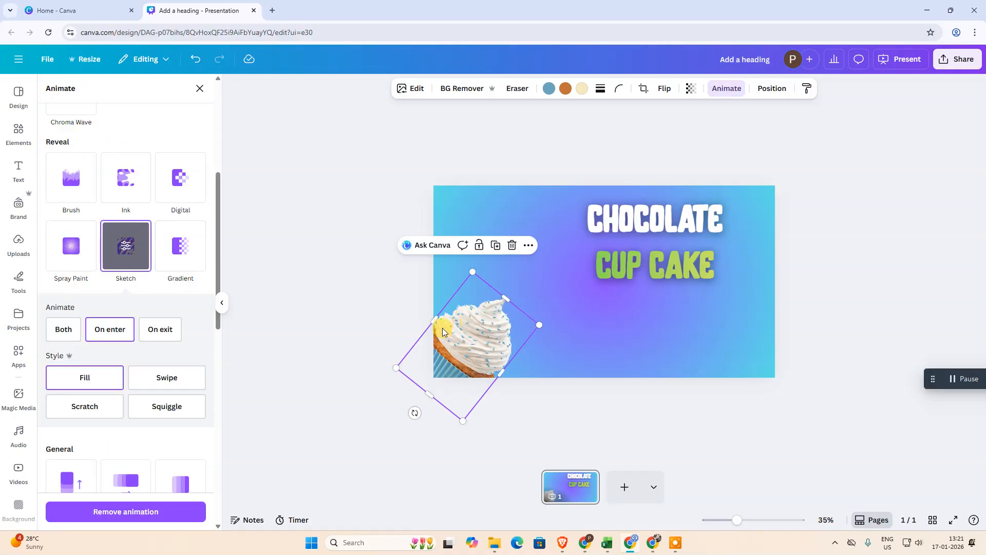
pyautogui.scroll(-4, 206, 437)
pyautogui.click(172, 286)
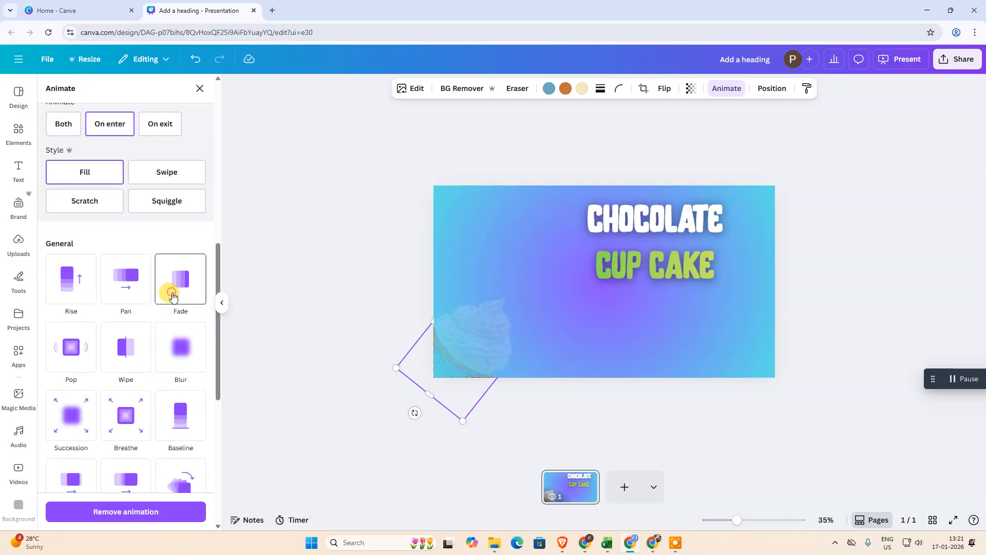
pyautogui.click(132, 320)
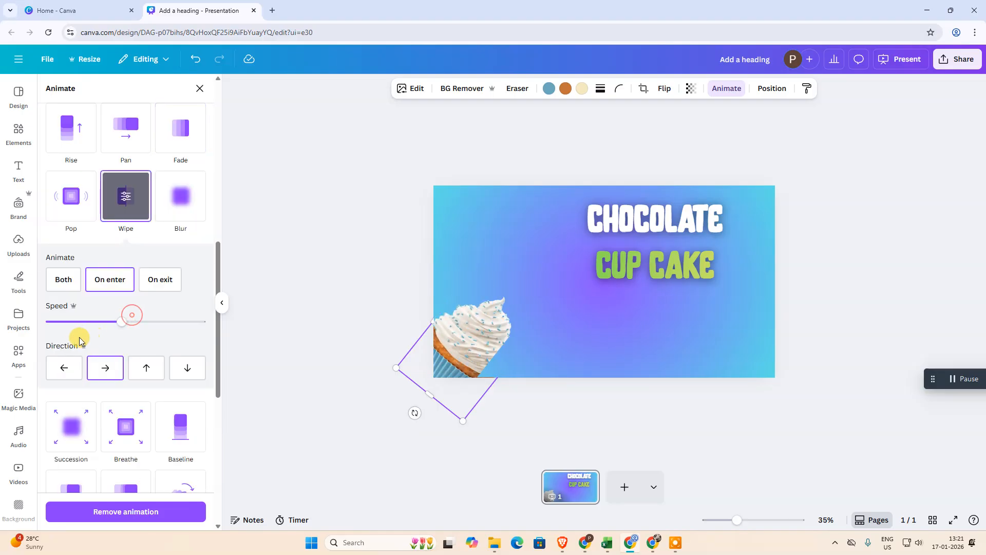
pyautogui.scroll(-4, 220, 364)
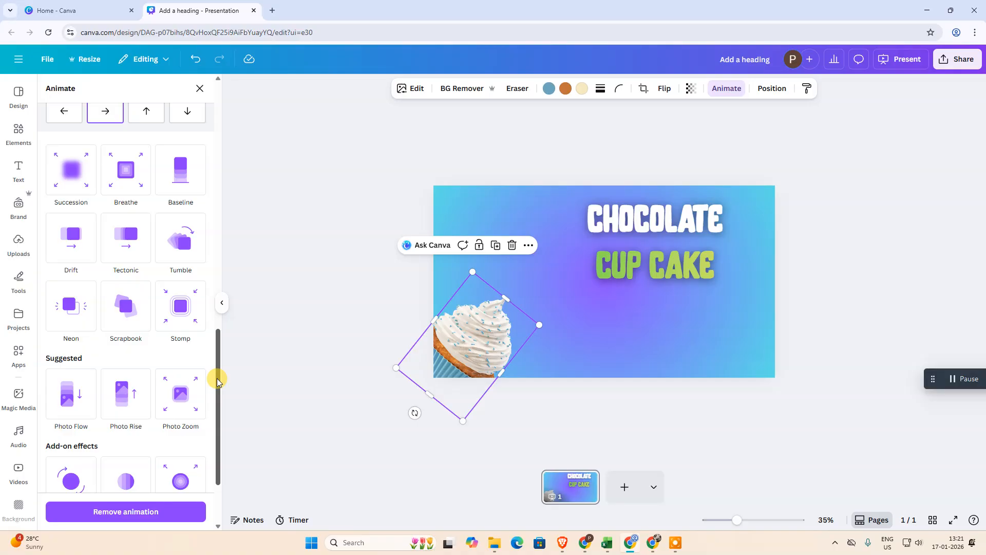
# - Apply an upward Baseline animation to the cupcake photo on both enter and exit, slightly slower, with the exit animation reversed
pyautogui.click(181, 169)
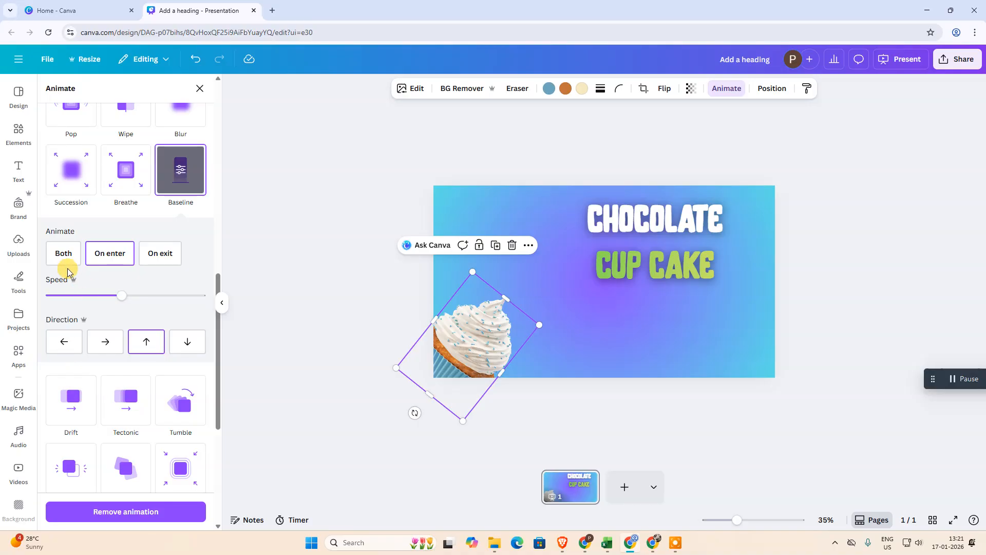
pyautogui.click(61, 254)
pyautogui.moveTo(160, 302); pyautogui.dragTo(114, 298)
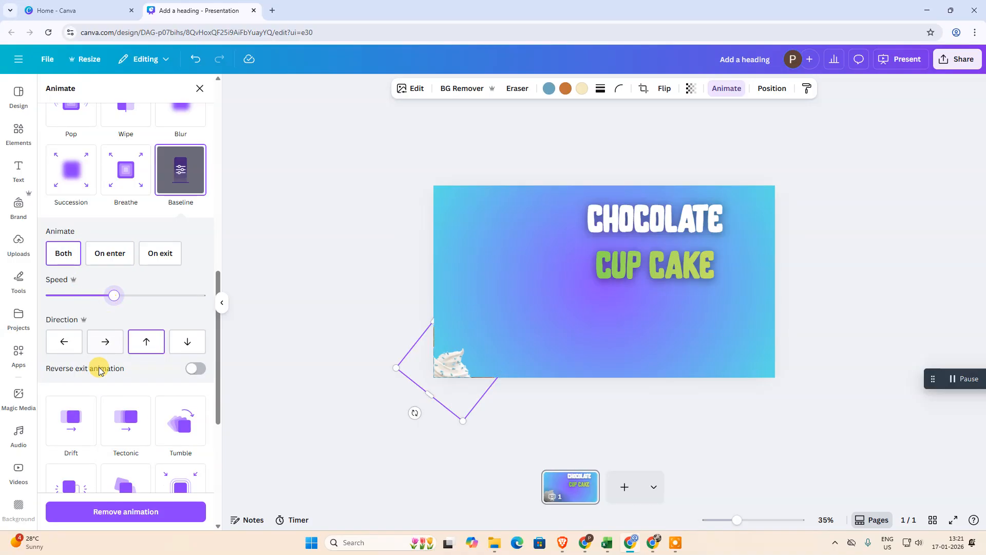
pyautogui.click(150, 344)
pyautogui.scroll(-3, 154, 379)
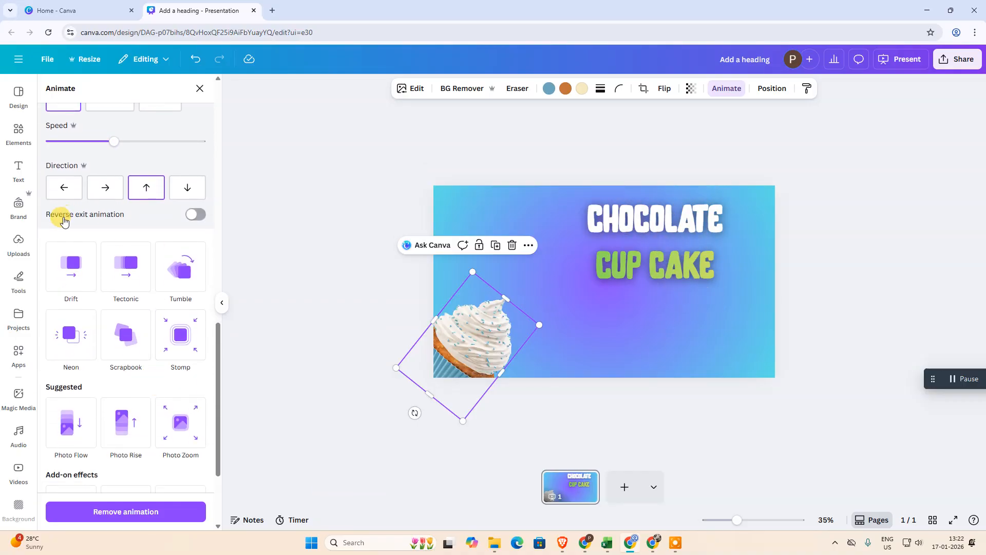
pyautogui.click(196, 215)
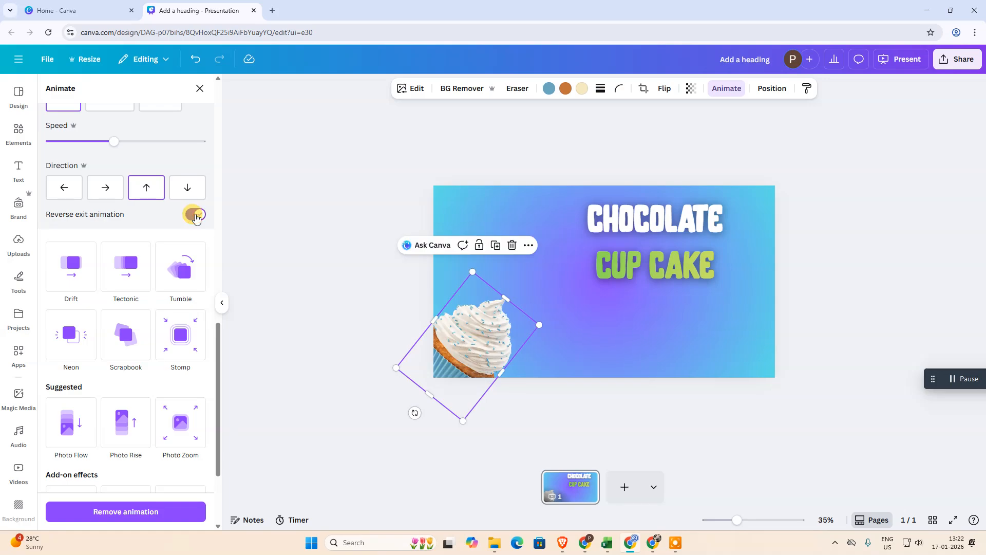
# - Select the "chocolate" and "cup cake" headings together and apply the Baseline animation to them
pyautogui.click(621, 267)
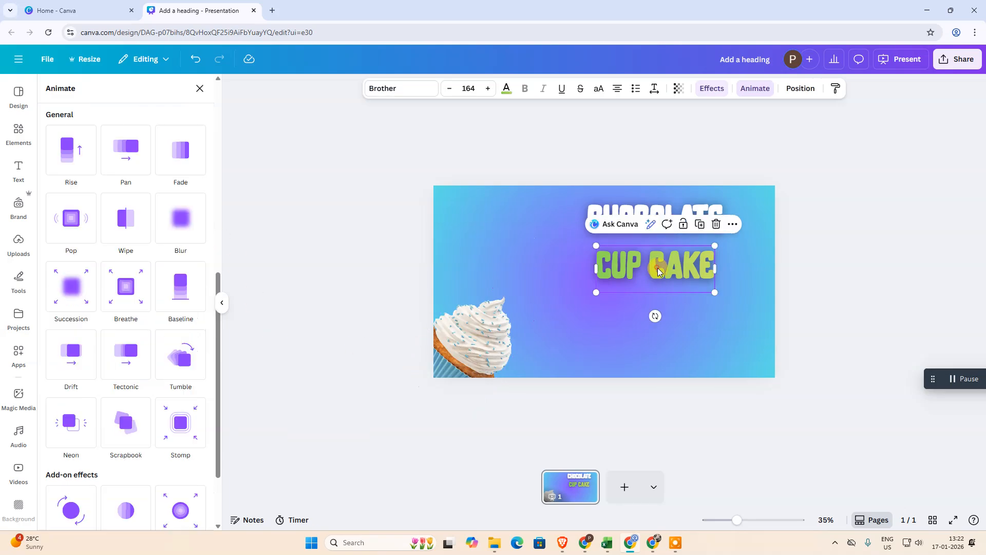
pyautogui.click(592, 214)
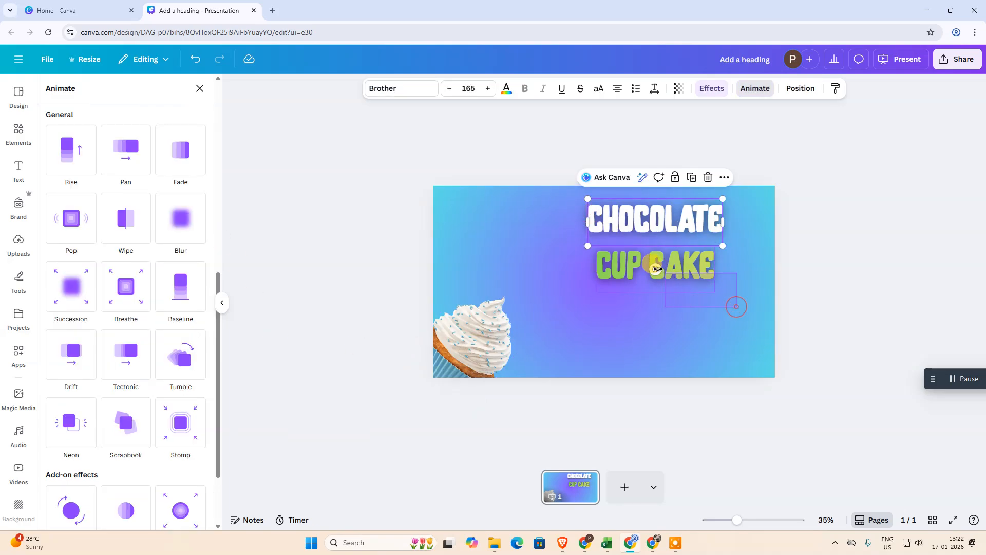
pyautogui.moveTo(575, 227); pyautogui.dragTo(634, 304)
pyautogui.click(679, 323)
pyautogui.moveTo(749, 303); pyautogui.dragTo(619, 226)
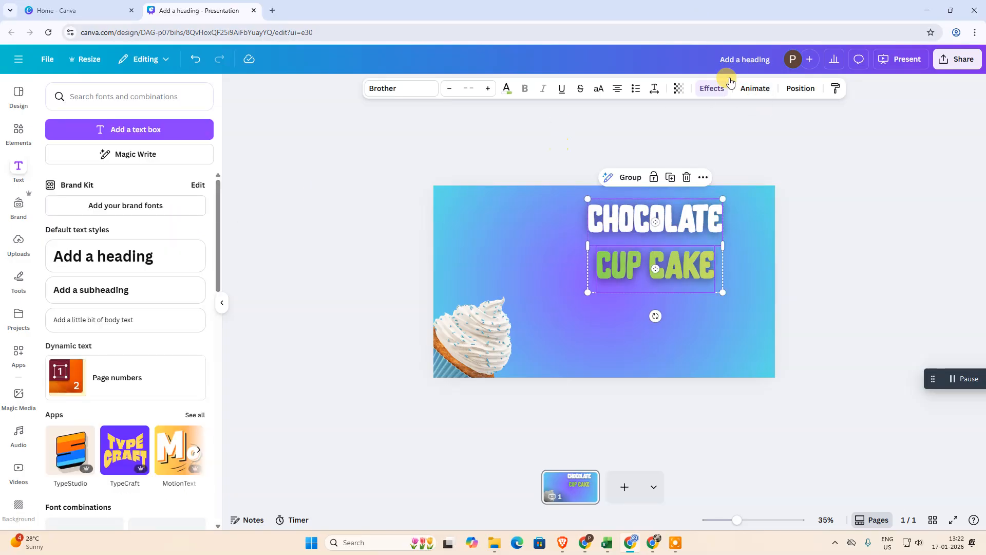
pyautogui.click(750, 91)
pyautogui.scroll(-3, 187, 299)
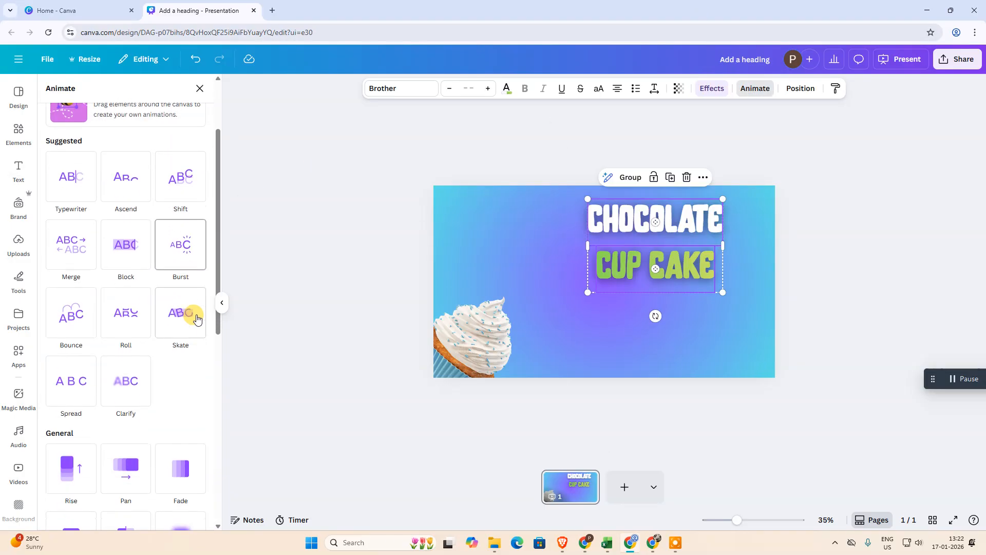
pyautogui.scroll(-4, 196, 315)
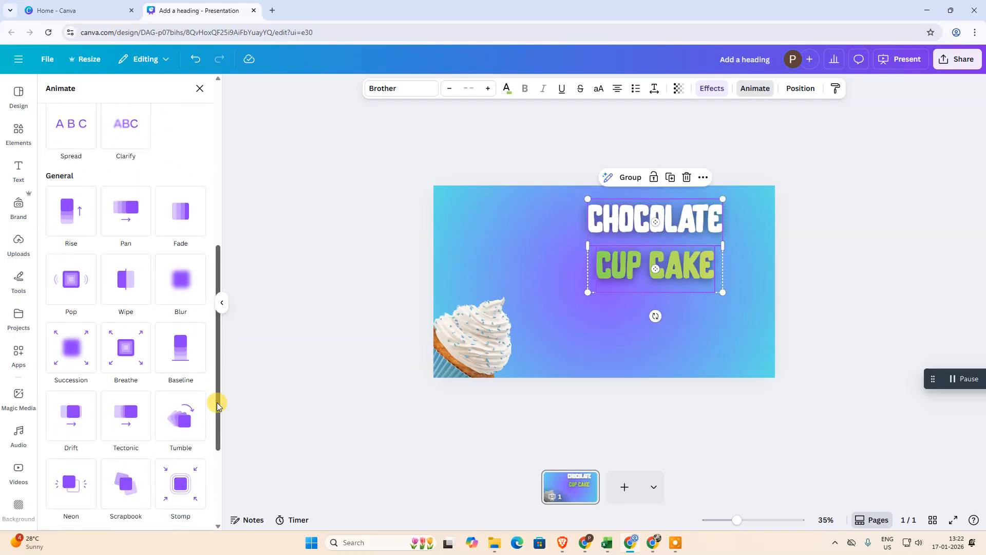
pyautogui.click(191, 363)
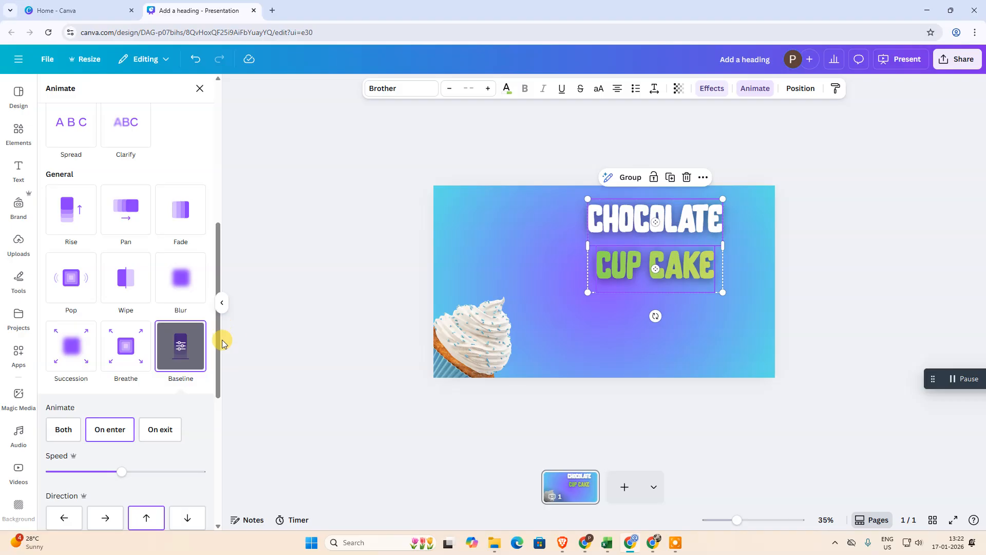
# - Set the headings' Baseline animation to the left direction on both enter and exit, with the exit animation reversed
pyautogui.moveTo(218, 352); pyautogui.dragTo(217, 424)
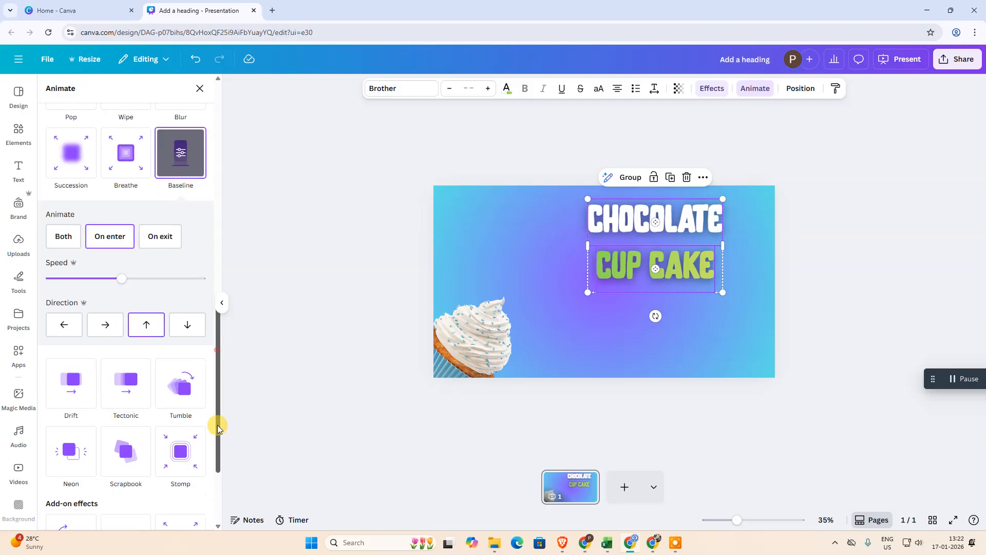
pyautogui.click(64, 327)
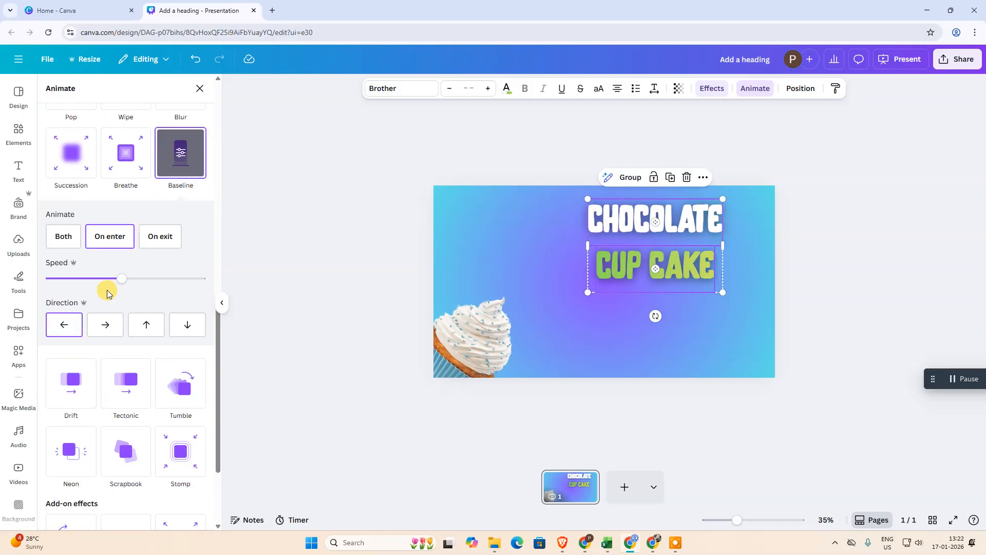
pyautogui.click(60, 236)
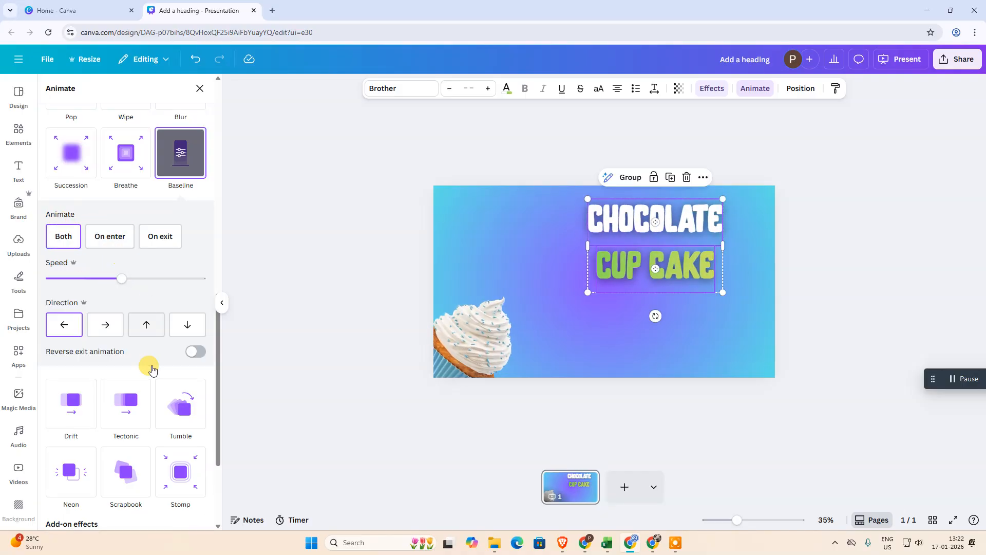
pyautogui.scroll(-3, 154, 350)
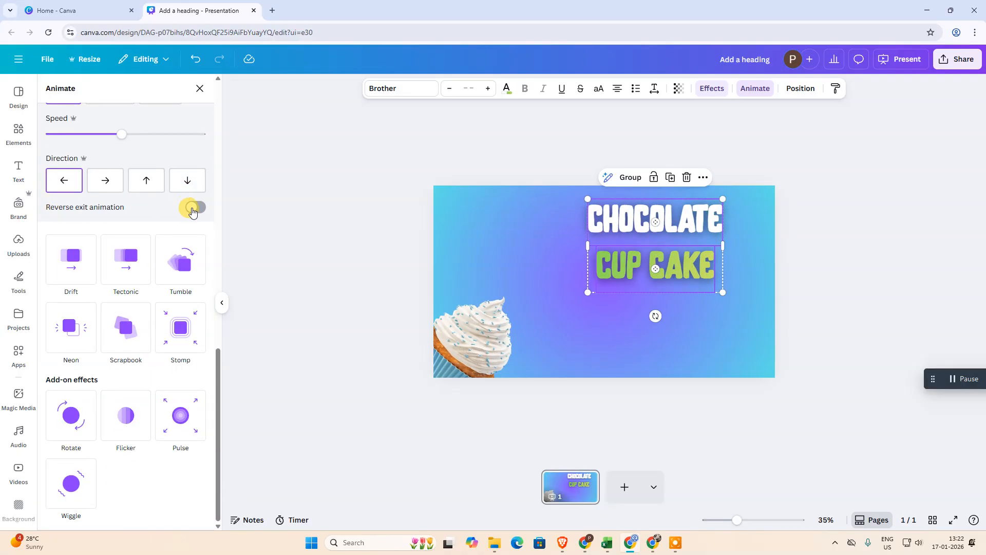
pyautogui.click(192, 208)
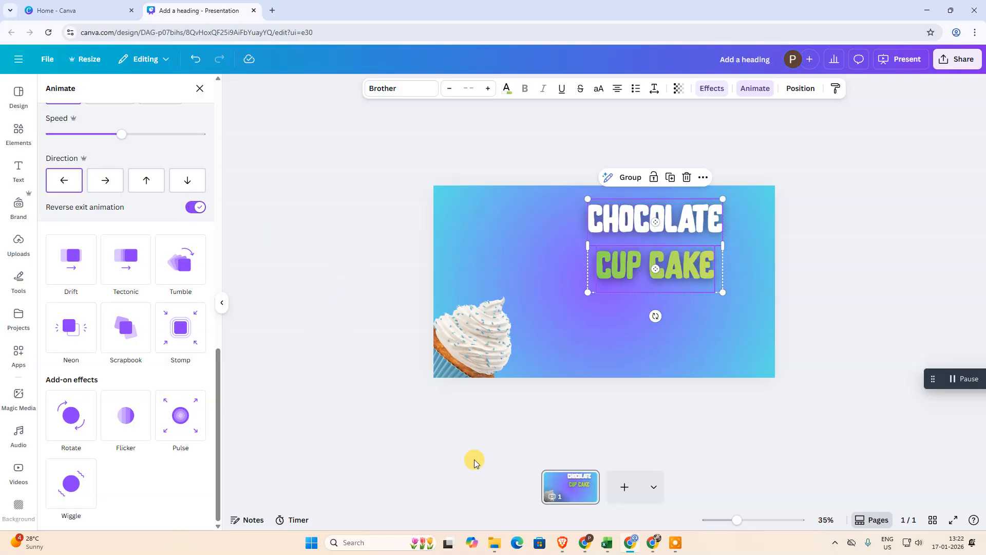
pyautogui.click(199, 90)
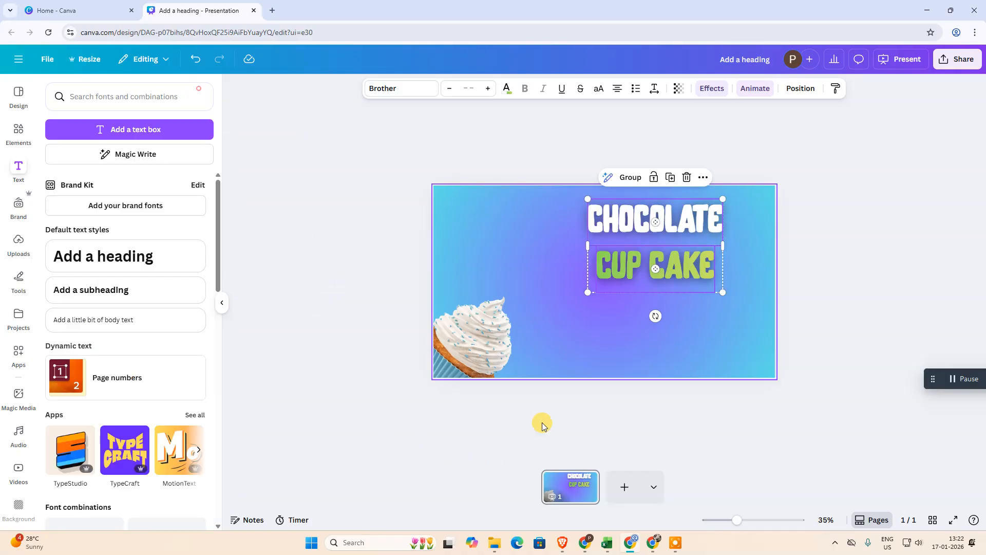
# - Set the page's duration to 4.0 seconds
pyautogui.click(566, 495)
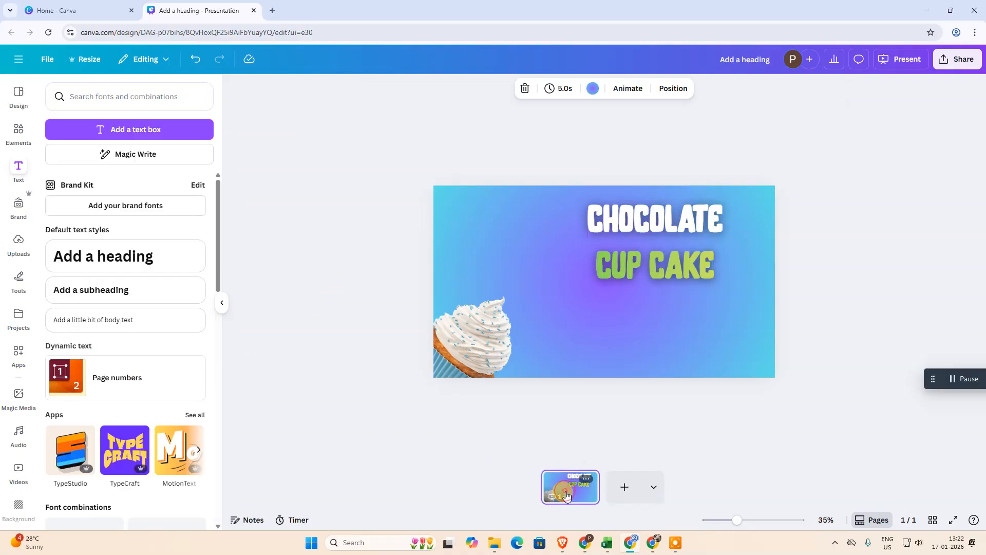
pyautogui.click(568, 89)
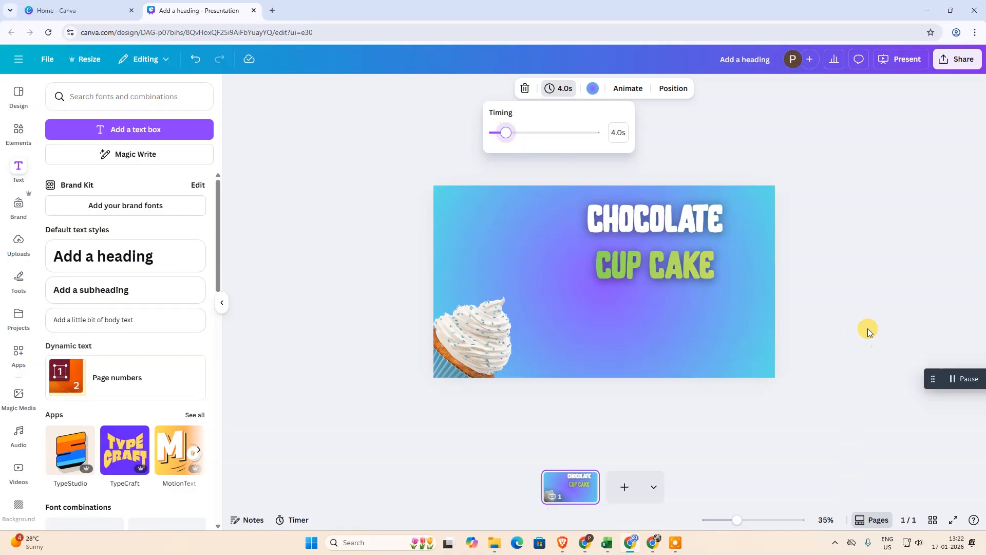
pyautogui.click(861, 296)
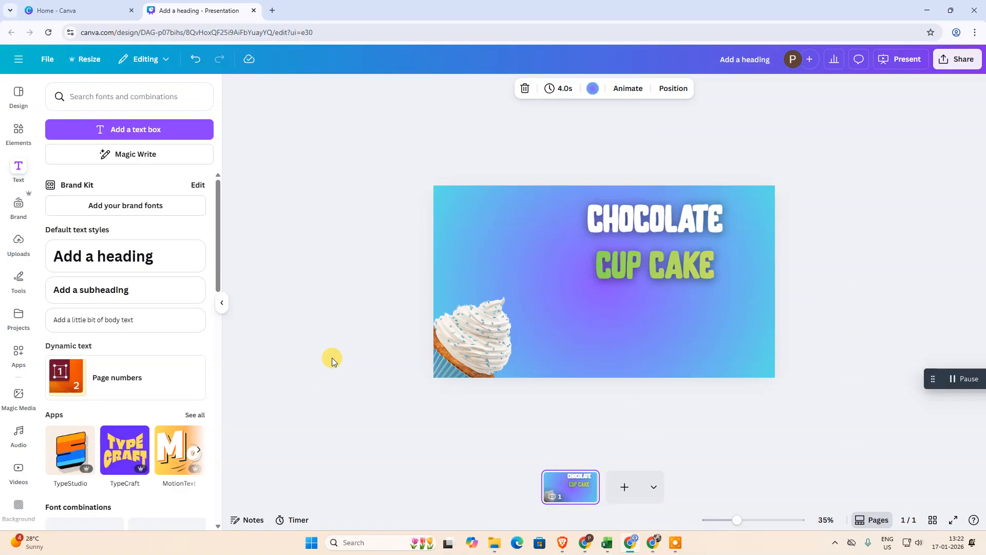
# - Preview the animated page in full-screen presentation mode and return to the editor
pyautogui.click(961, 60)
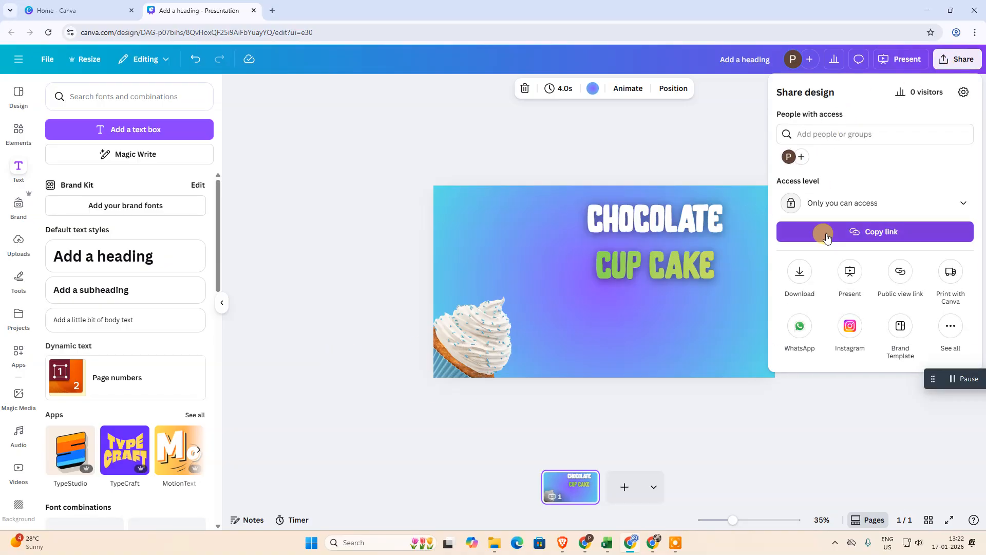
pyautogui.click(907, 60)
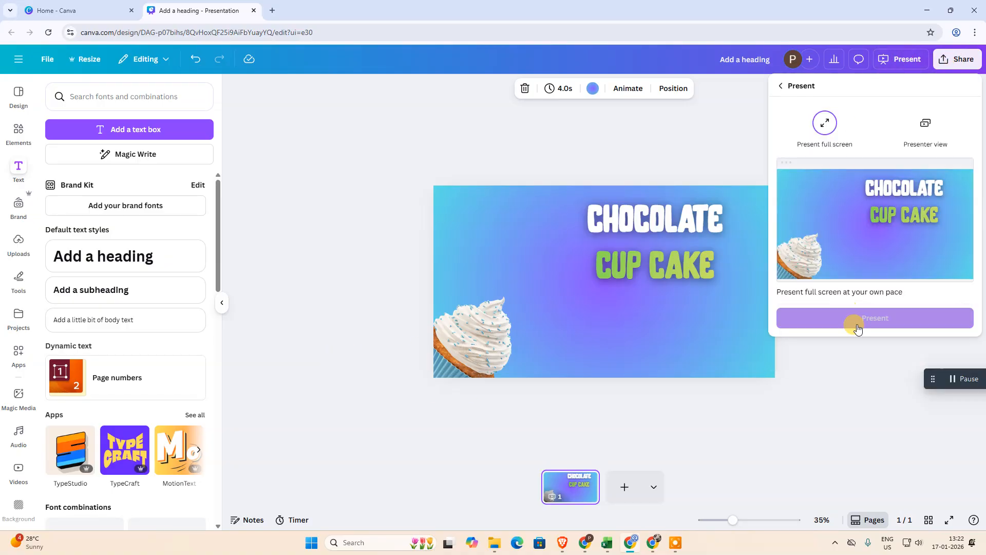
pyautogui.click(866, 318)
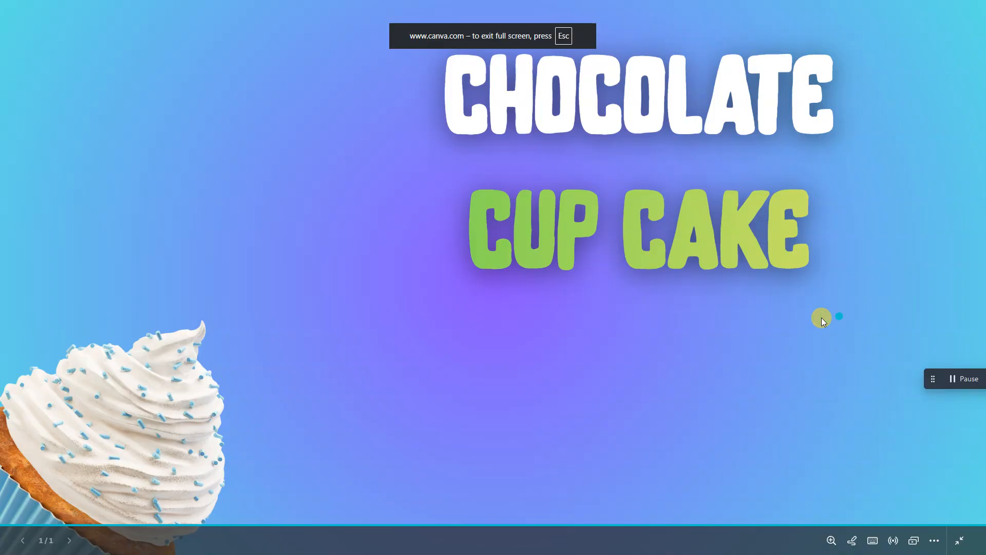
pyautogui.press('Escape')
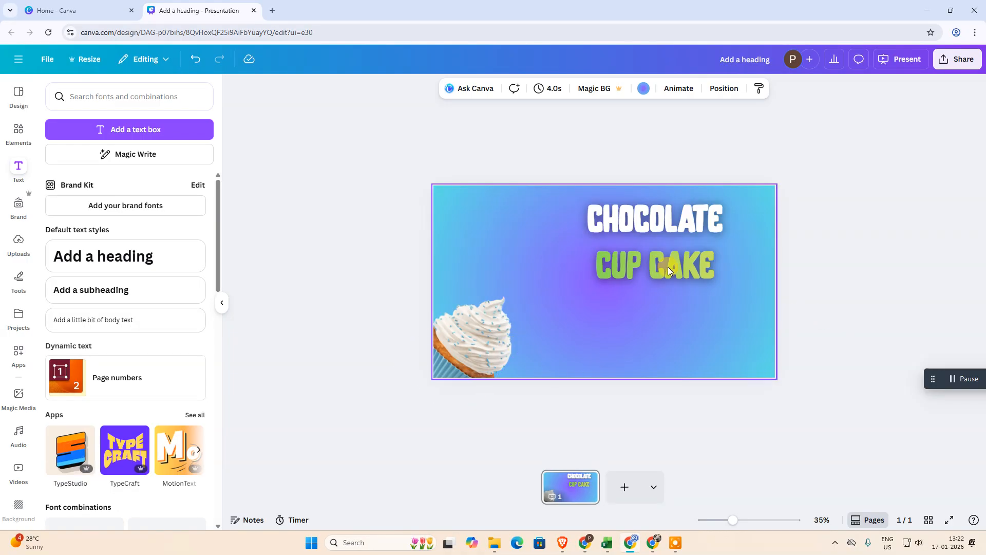
# - Slow down the Baseline animation on the "chocolate" and "cup cake" headings and on the cupcake photo
pyautogui.click(697, 234)
pyautogui.click(724, 328)
pyautogui.moveTo(728, 297); pyautogui.dragTo(607, 214)
pyautogui.click(756, 88)
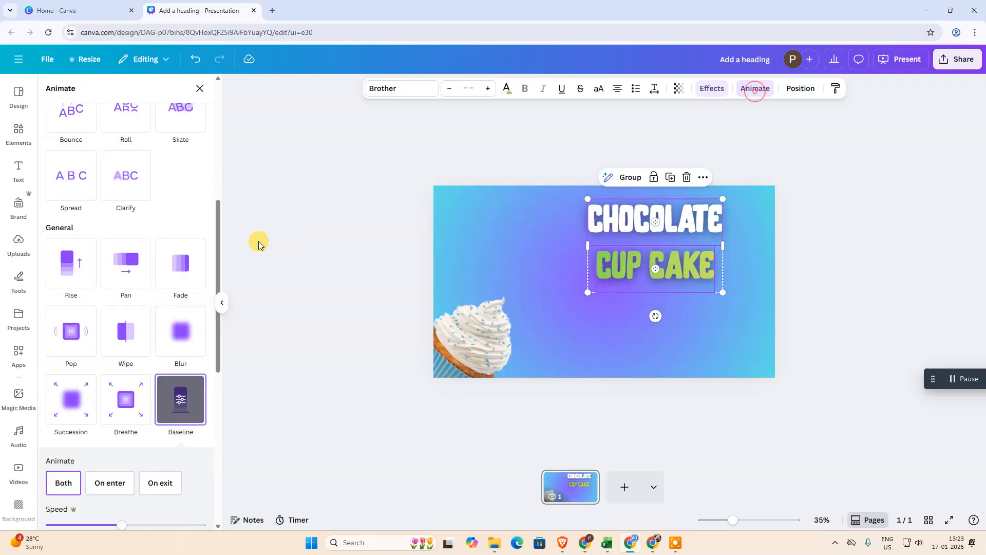
pyautogui.scroll(-2, 114, 450)
pyautogui.moveTo(98, 453); pyautogui.dragTo(77, 452)
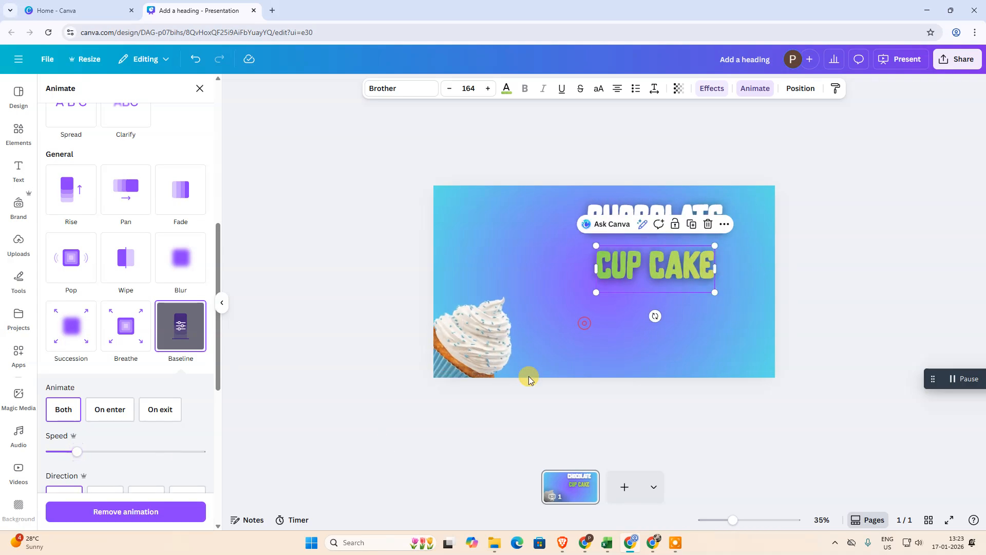
pyautogui.click(459, 338)
pyautogui.moveTo(111, 414); pyautogui.dragTo(74, 415)
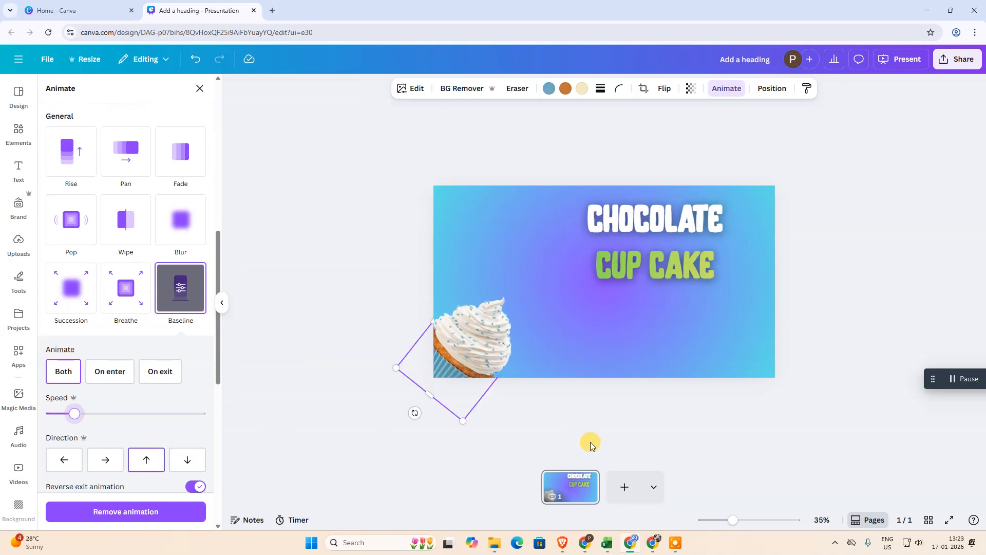
# - Play the page full screen to check the slowed heading and cupcake animations, and return to the editor
pyautogui.click(885, 61)
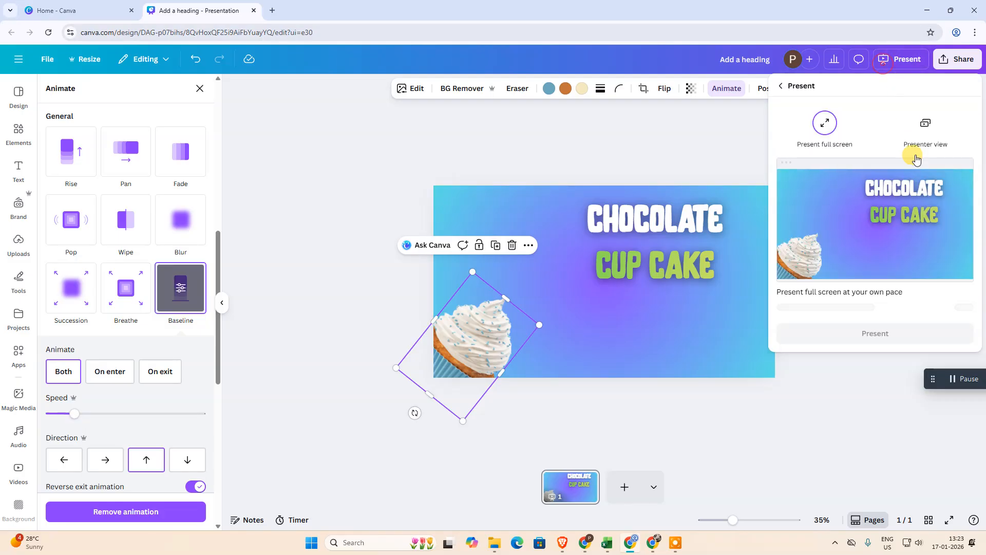
pyautogui.click(880, 332)
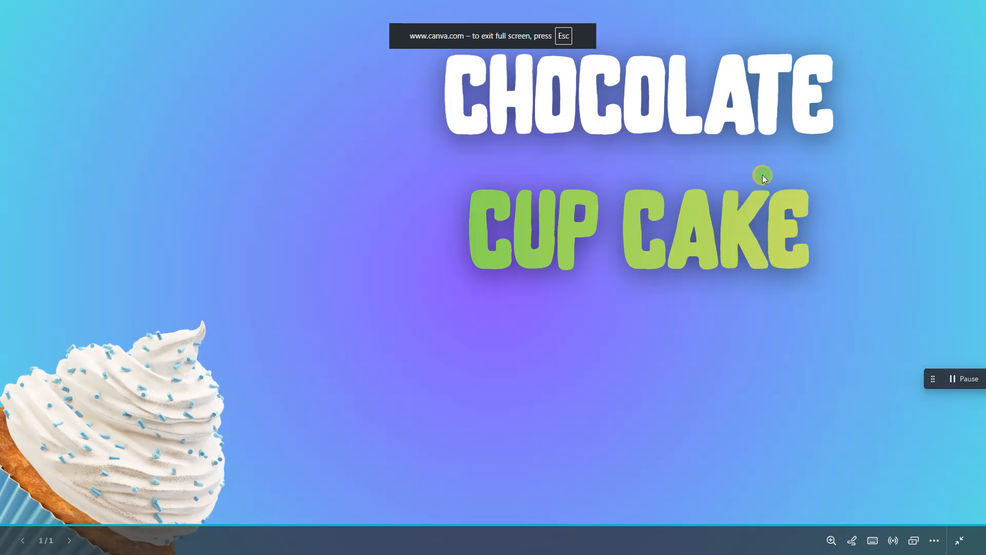
pyautogui.press('Escape')
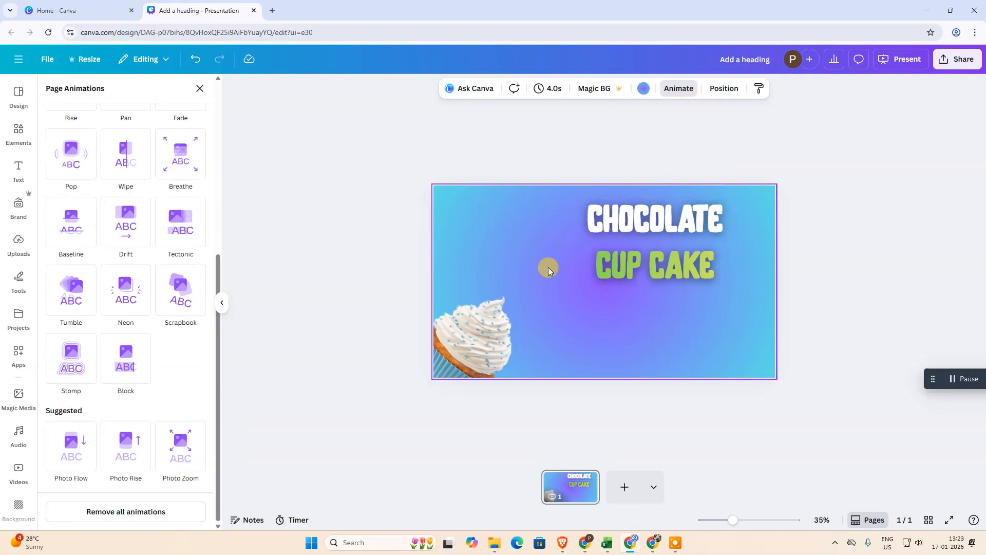
# - Try a page duration of 14.0 seconds and play the page full screen to check it
pyautogui.click(572, 494)
pyautogui.click(560, 97)
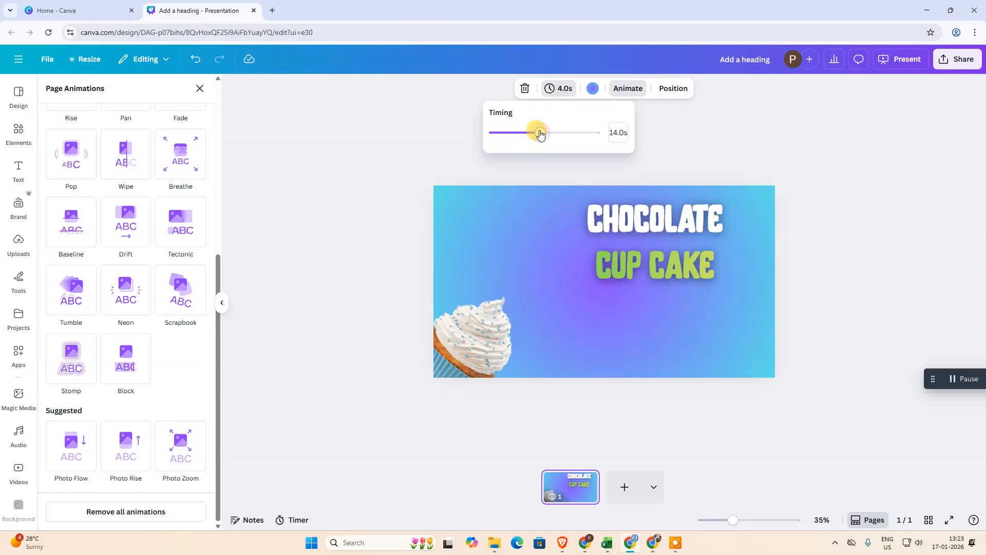
pyautogui.click(889, 60)
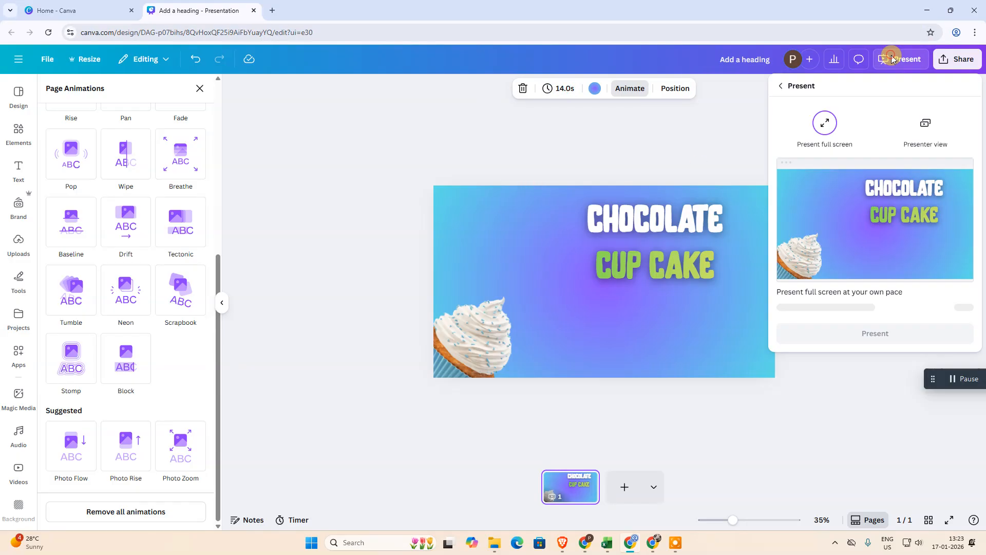
pyautogui.click(876, 331)
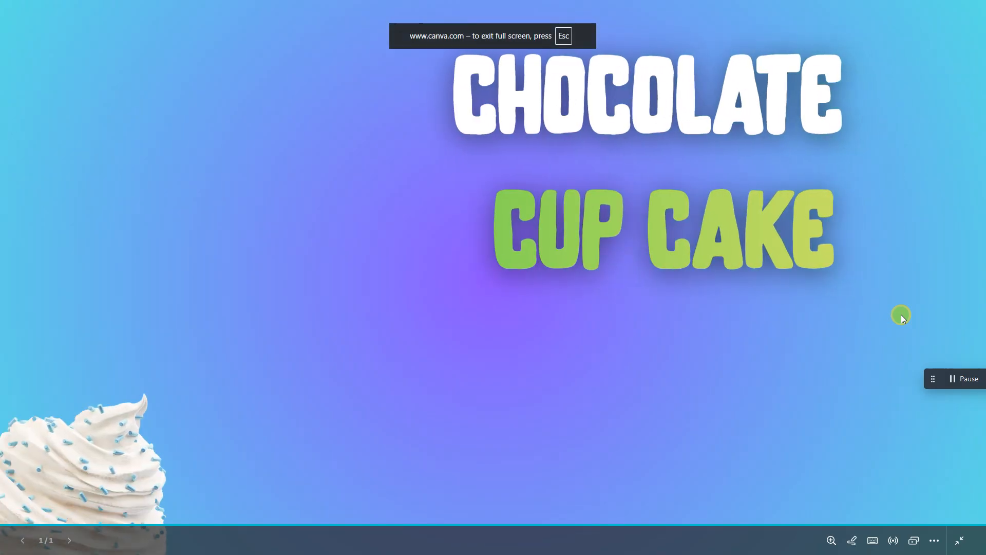
pyautogui.press('Escape')
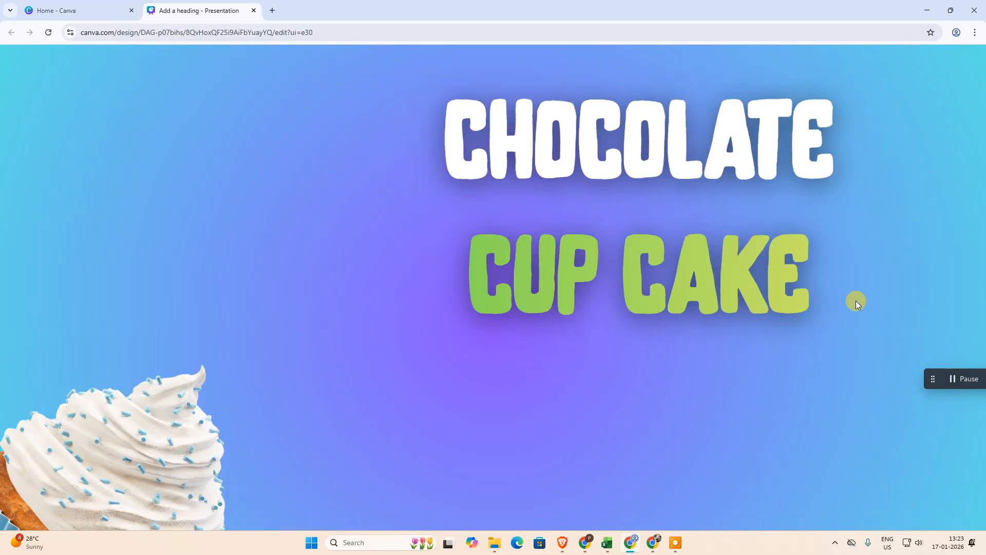
# - Set the page's duration to 4.5 seconds and check the result in a full-screen presentation
pyautogui.click(541, 91)
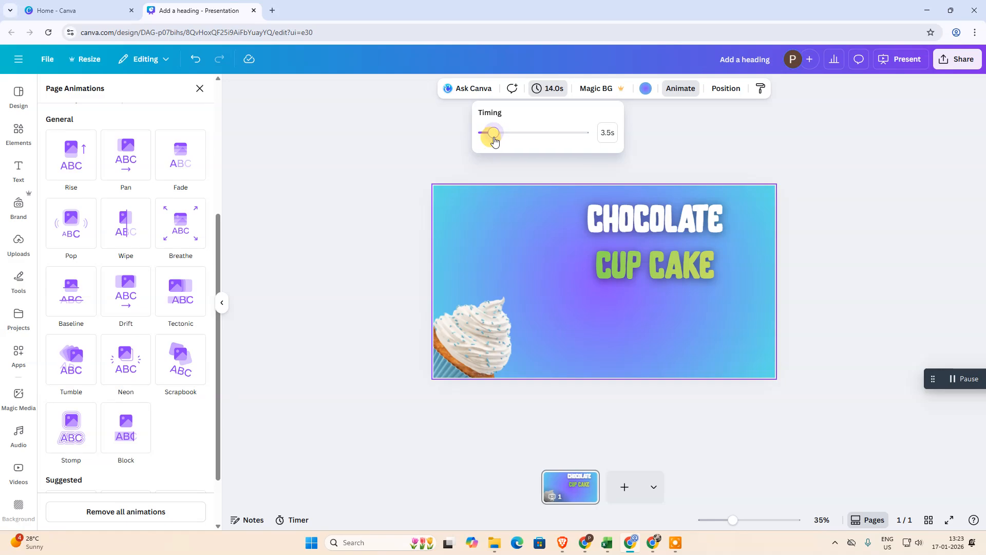
pyautogui.click(912, 152)
pyautogui.click(900, 60)
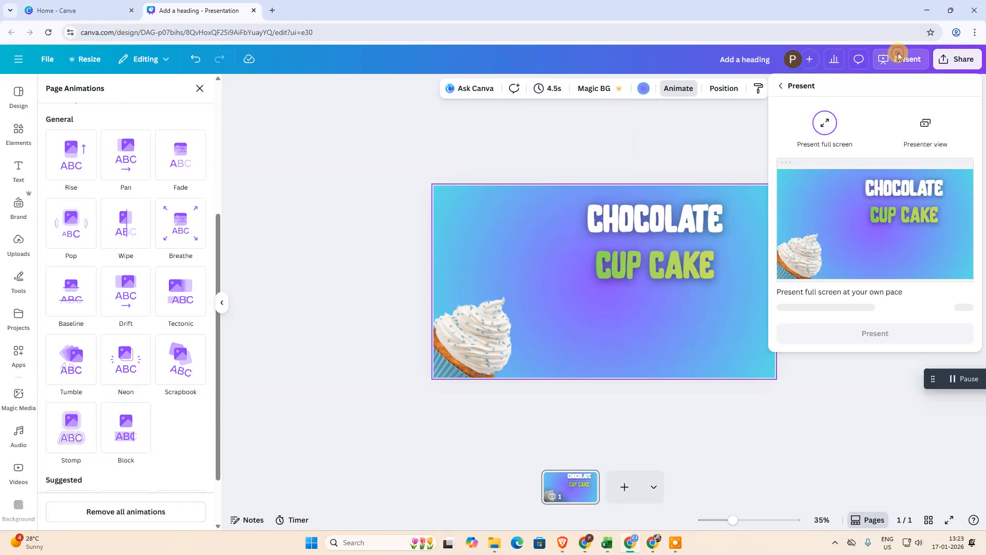
pyautogui.click(870, 314)
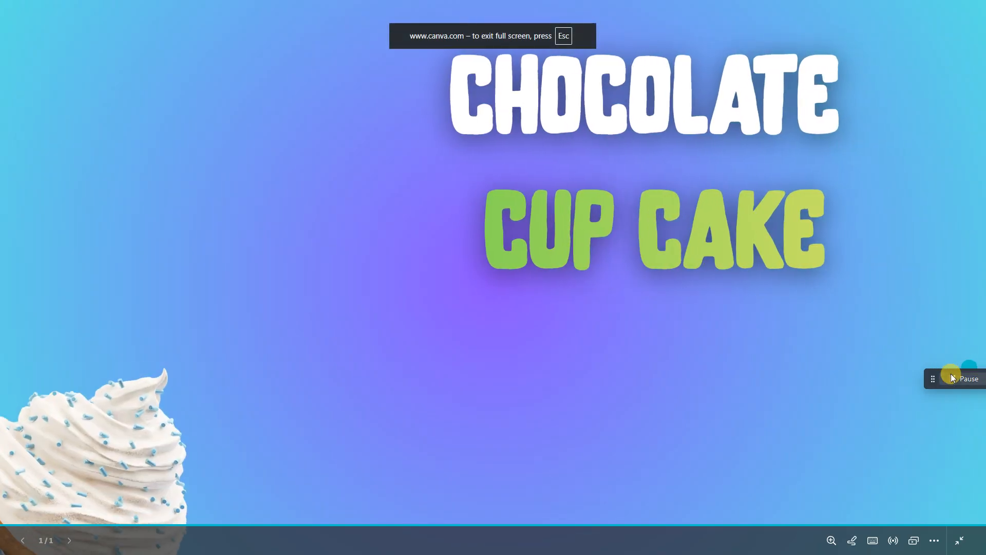
pyautogui.press('Escape')
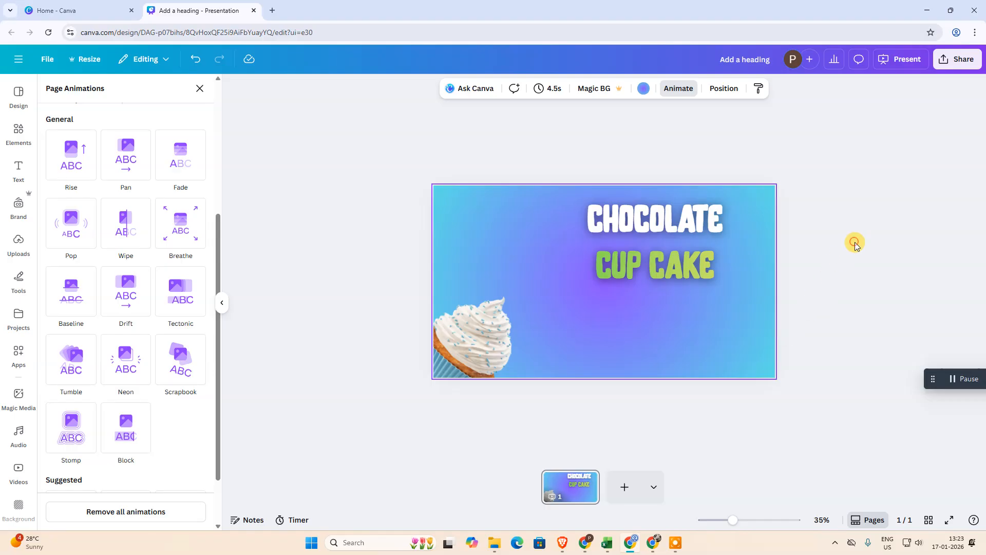
# - Search the elements library for "splash" in place of the previous cup cake search
pyautogui.click(19, 166)
pyautogui.click(29, 132)
pyautogui.click(90, 97)
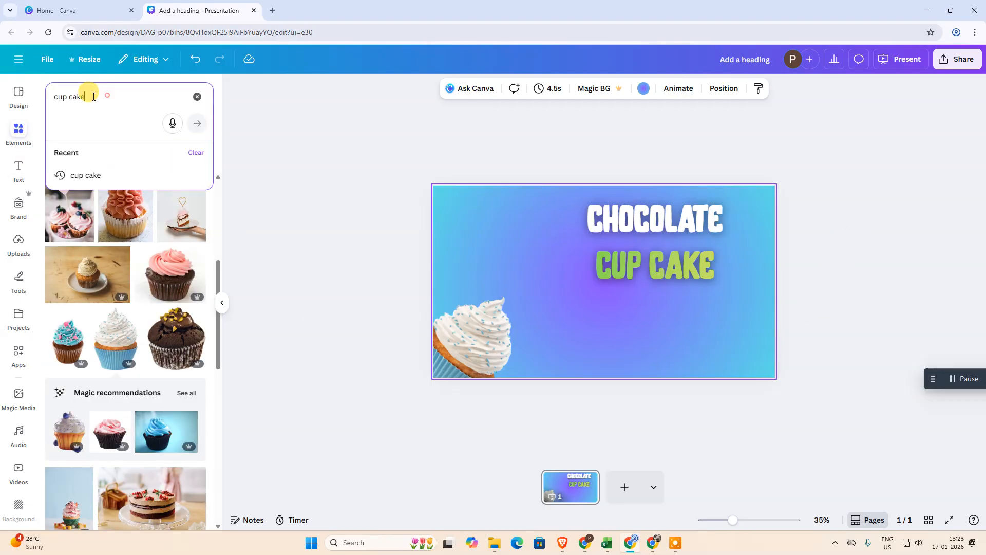
pyautogui.hotkey('ctrl', 'a')
pyautogui.press('BackSpace')
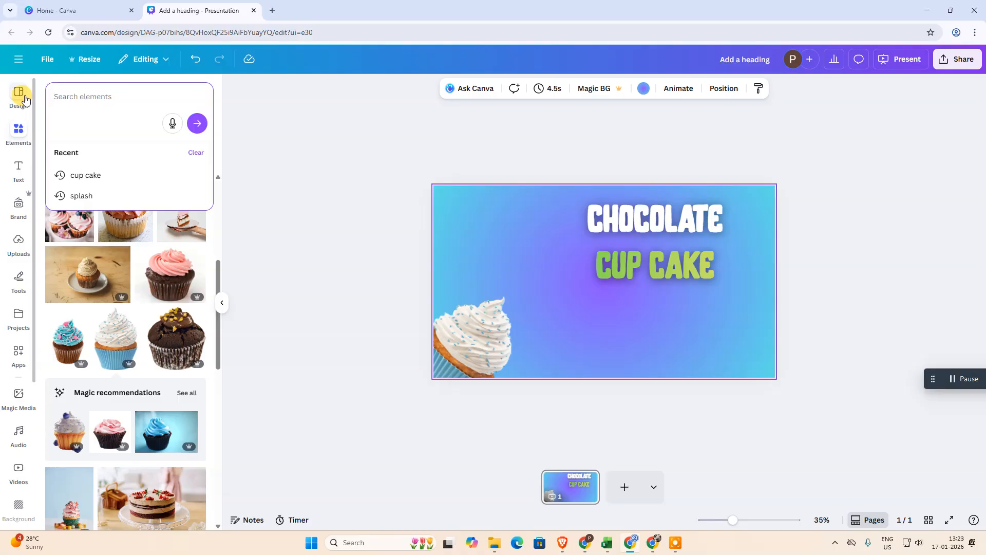
pyautogui.write('splash')
pyautogui.press('Return')
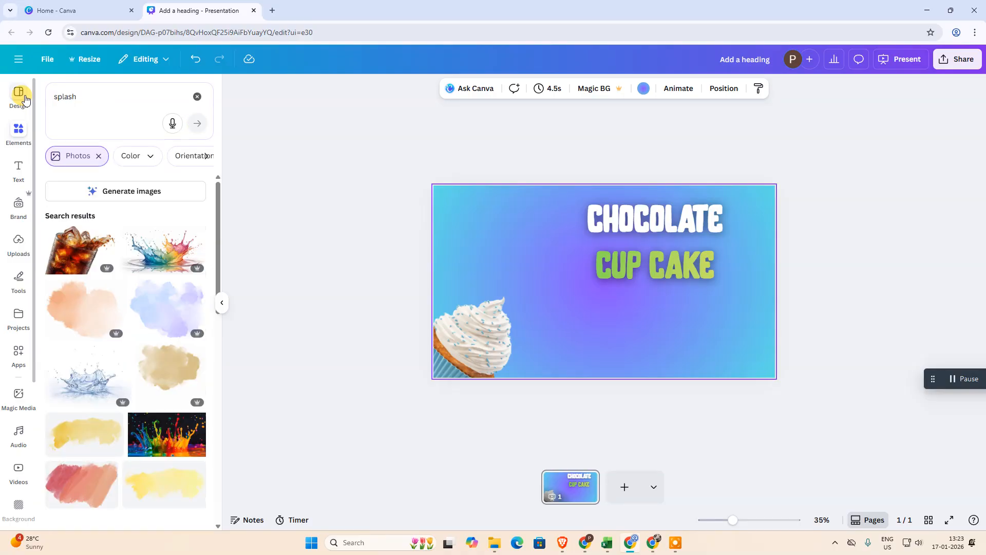
# - Replace the Photos filter on the splash results with Graphics and restrict them to animated ones
pyautogui.click(100, 156)
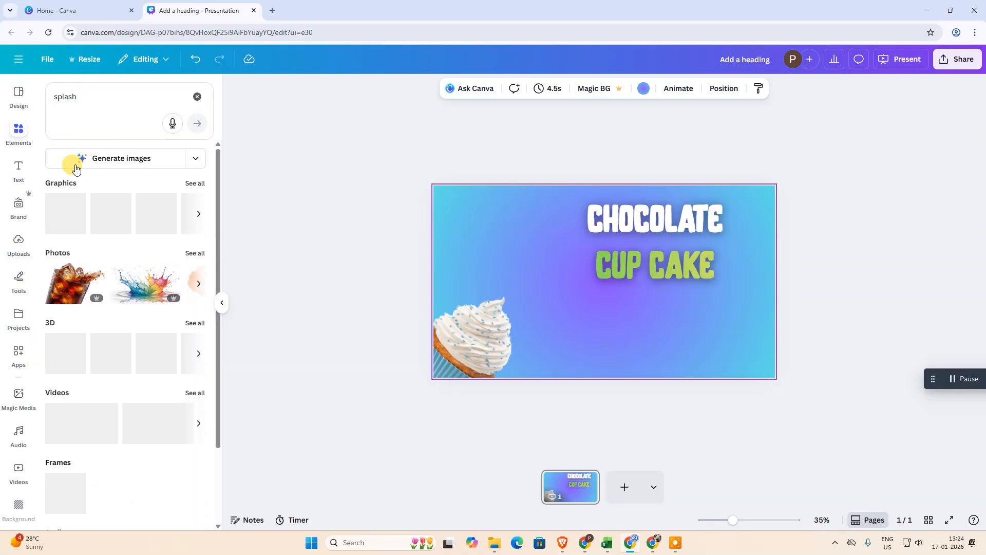
pyautogui.click(74, 156)
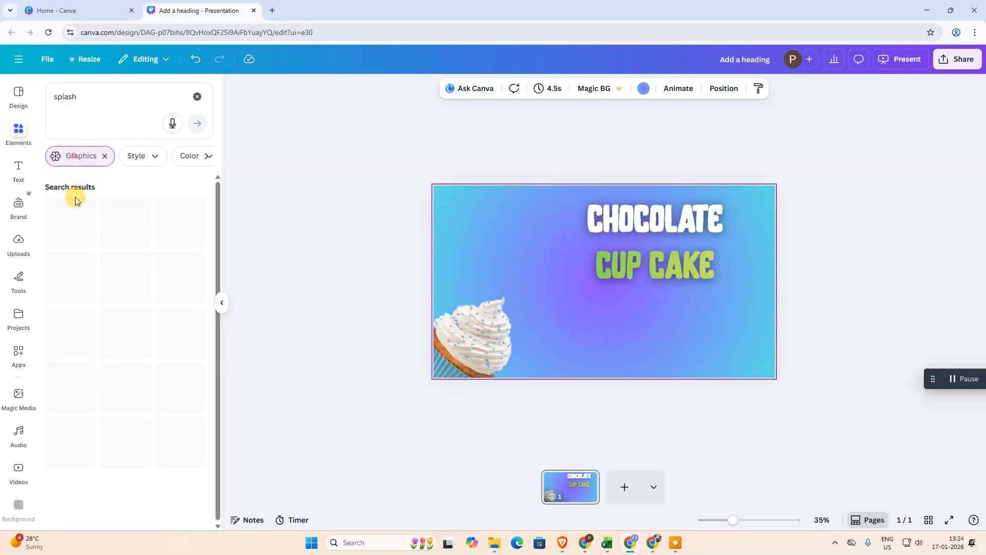
pyautogui.click(205, 156)
pyautogui.click(206, 160)
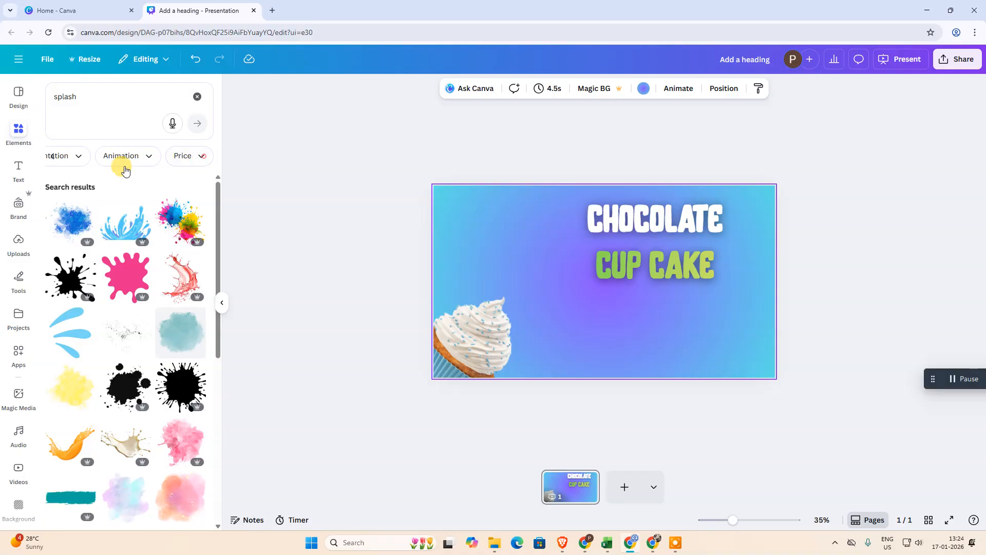
pyautogui.click(138, 157)
pyautogui.click(87, 201)
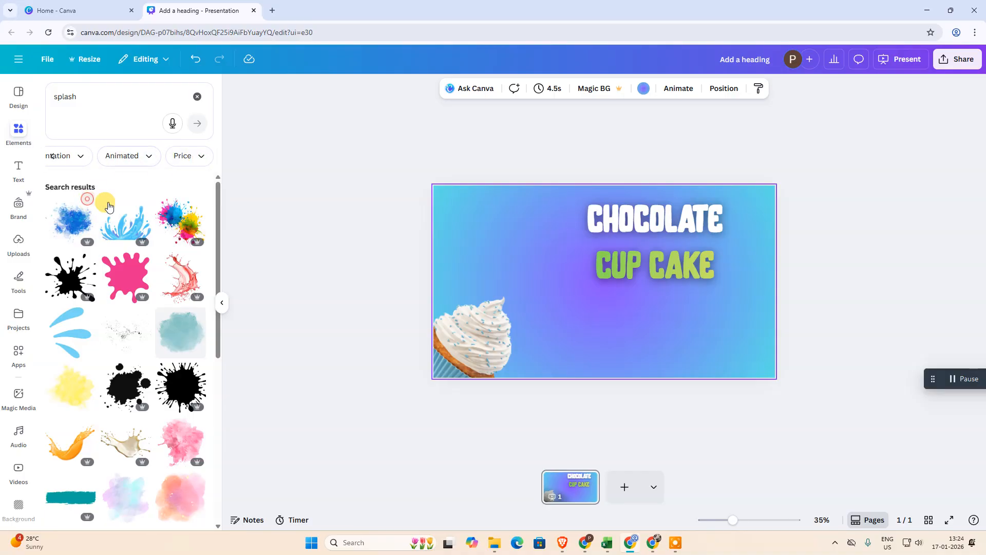
# - Add the animated pink burst graphic to the page, shrink it and place it over the cupcake's tip
pyautogui.scroll(-3, 149, 344)
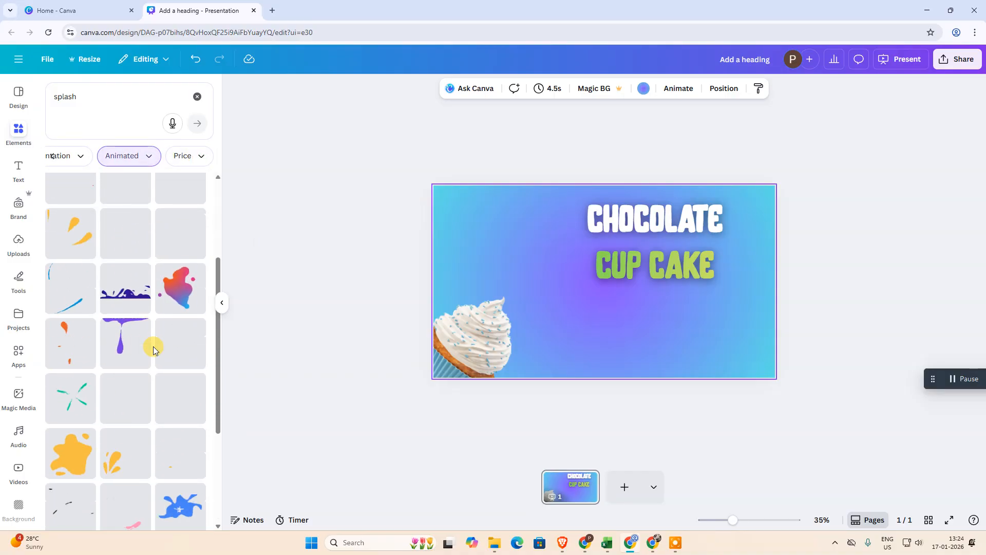
pyautogui.click(61, 262)
pyautogui.moveTo(646, 321); pyautogui.dragTo(545, 331)
pyautogui.moveTo(585, 362); pyautogui.dragTo(504, 297)
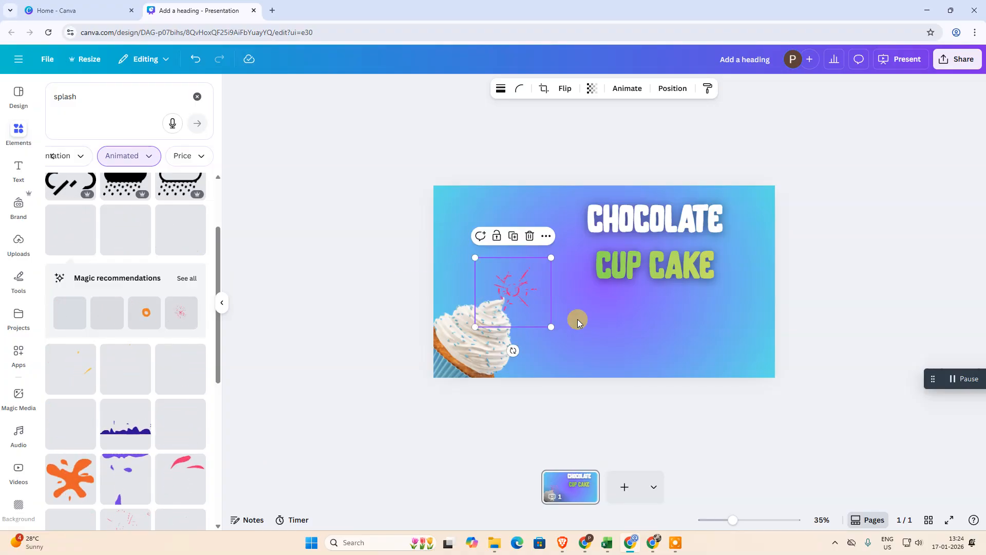
# - Try the Pan, Fade and Baseline element animations on the pink burst graphic over the cupcake
pyautogui.click(628, 88)
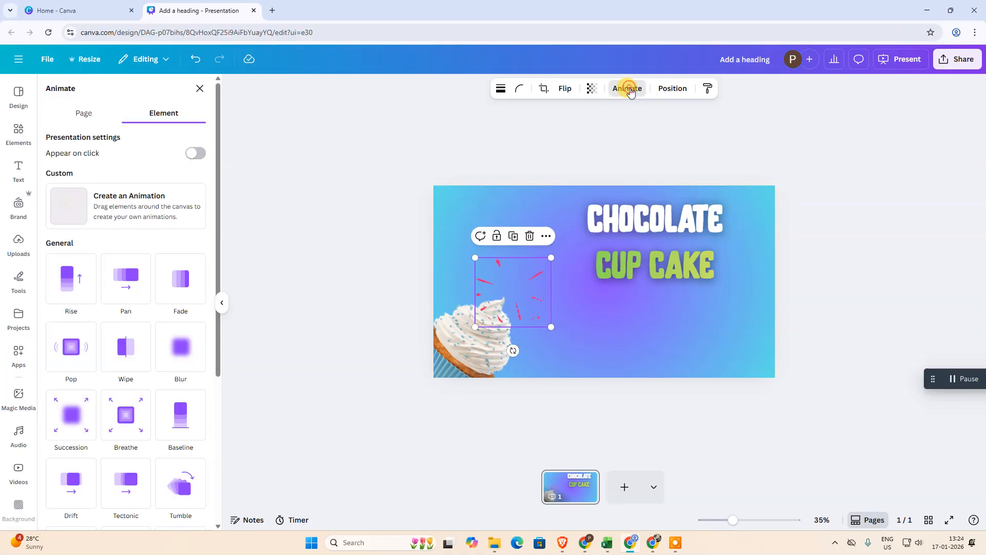
pyautogui.click(129, 291)
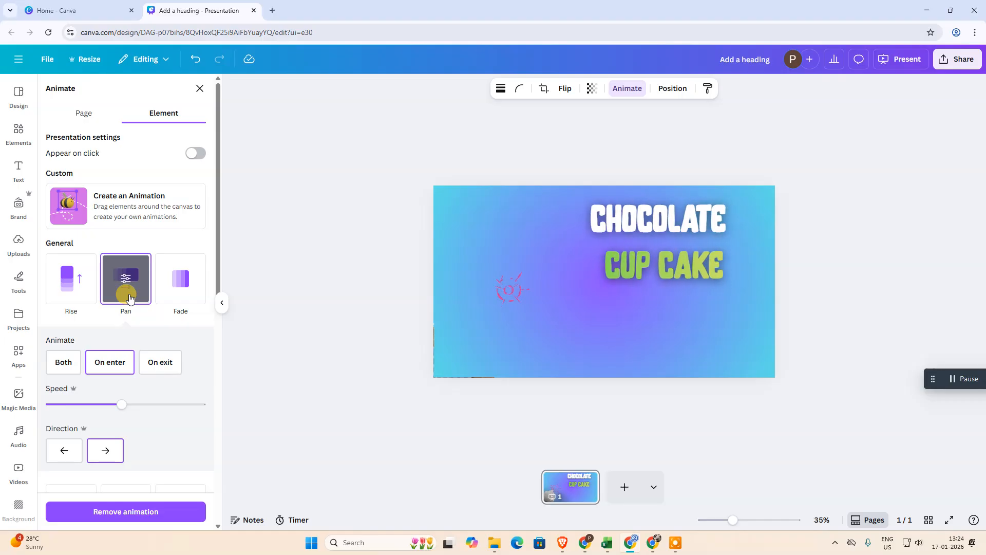
pyautogui.click(176, 296)
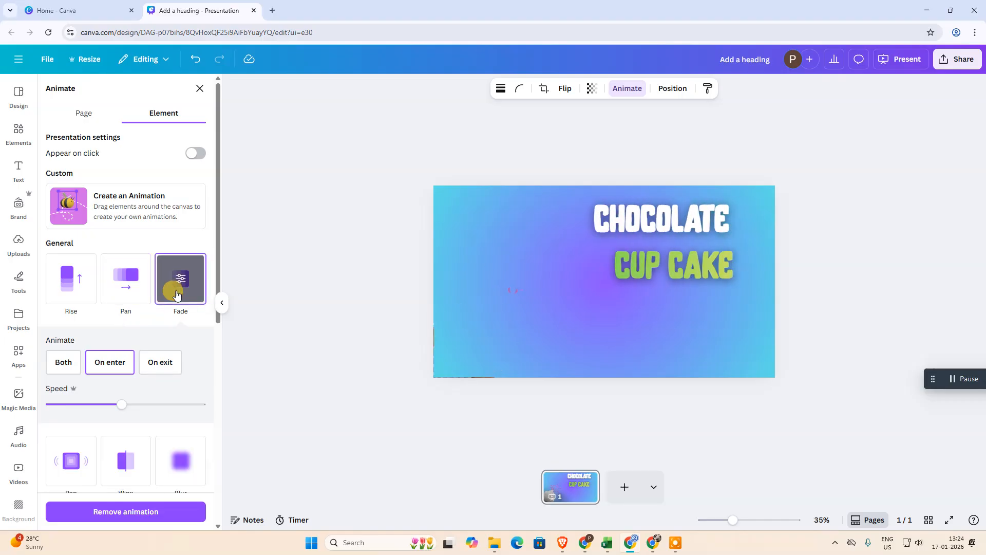
pyautogui.scroll(-4, 160, 414)
pyautogui.click(173, 350)
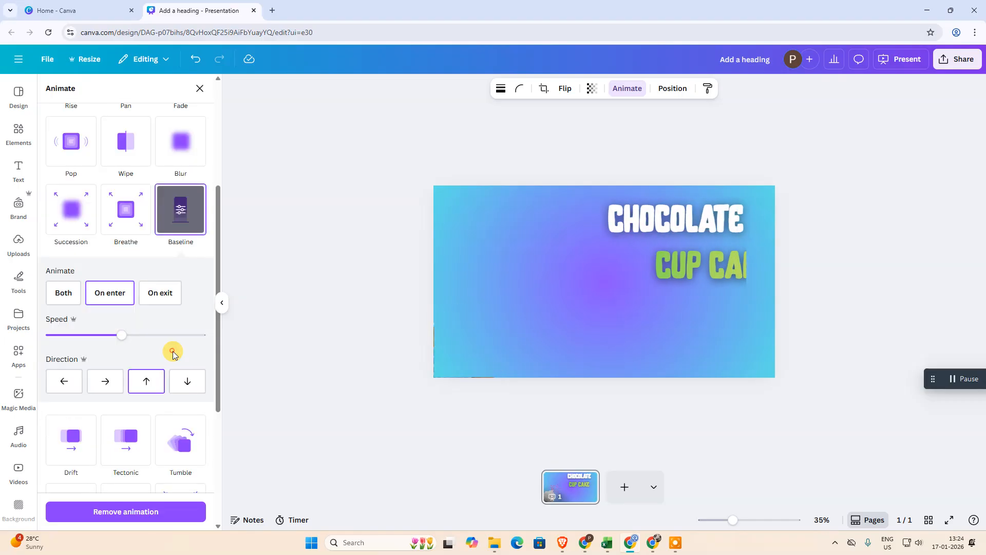
pyautogui.scroll(-4, 180, 370)
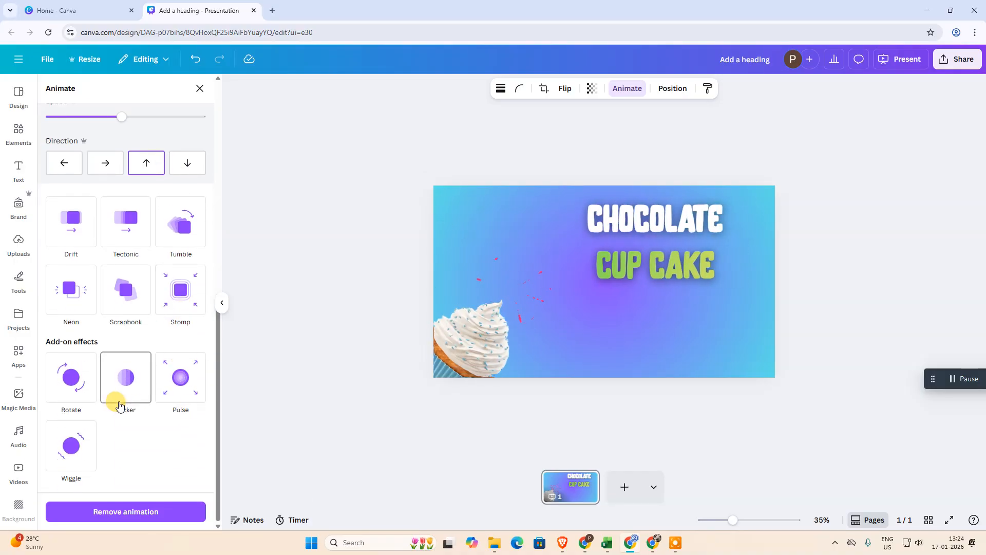
pyautogui.click(322, 291)
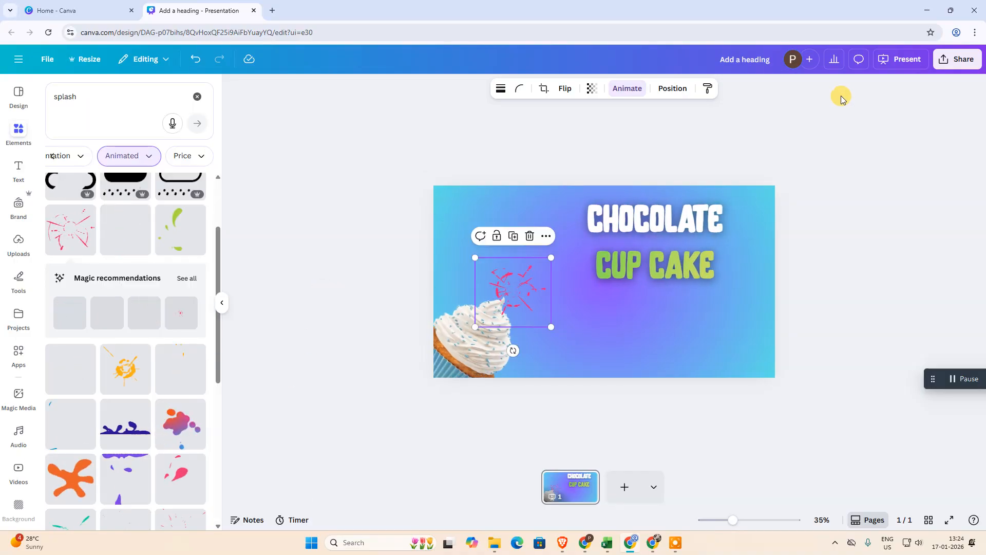
# - Watch the page in a full-screen presentation to check how the burst graphic plays, and return to the editor
pyautogui.click(902, 59)
pyautogui.click(868, 326)
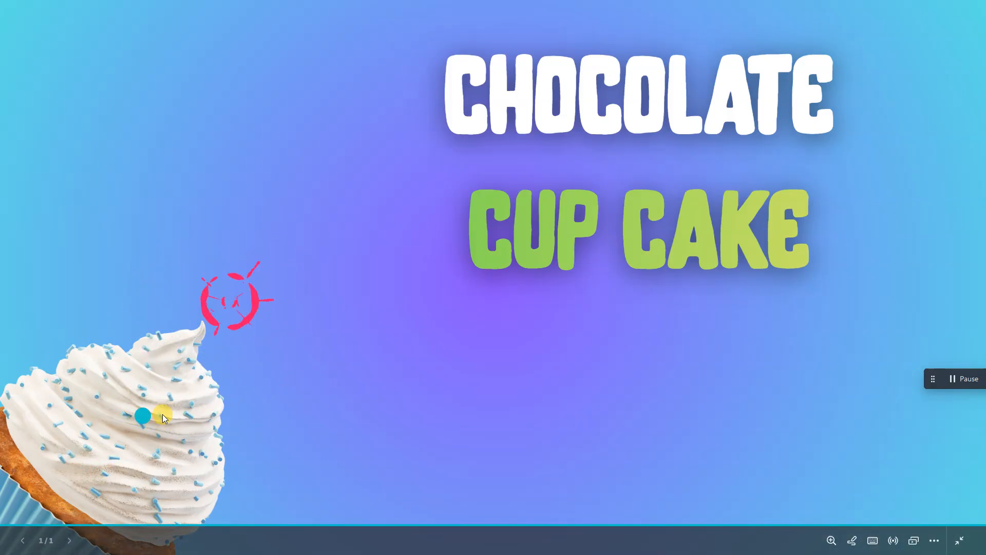
pyautogui.press('Escape')
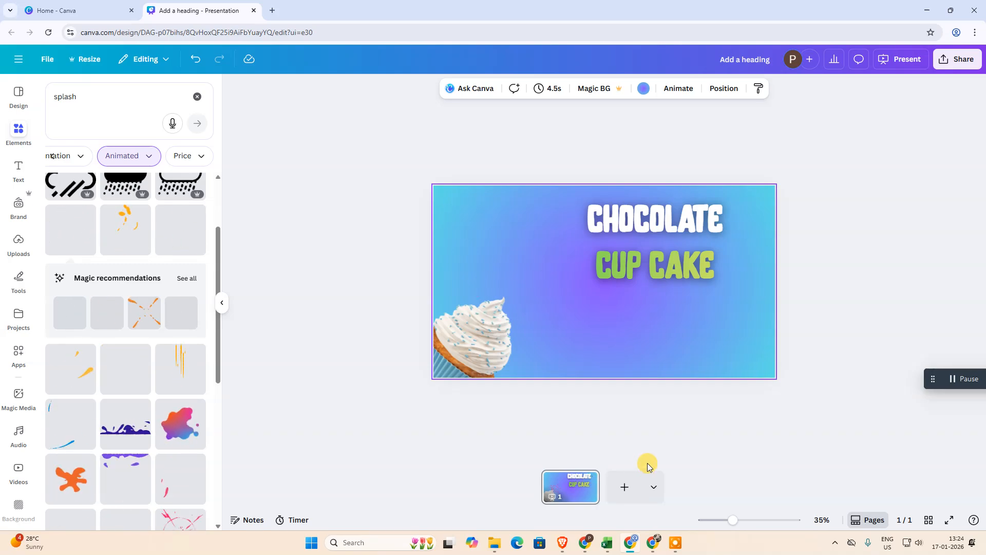
# - Switch the page to video editing and trim the start of the burst graphic's clip so it lasts about 0.7 seconds
pyautogui.click(586, 482)
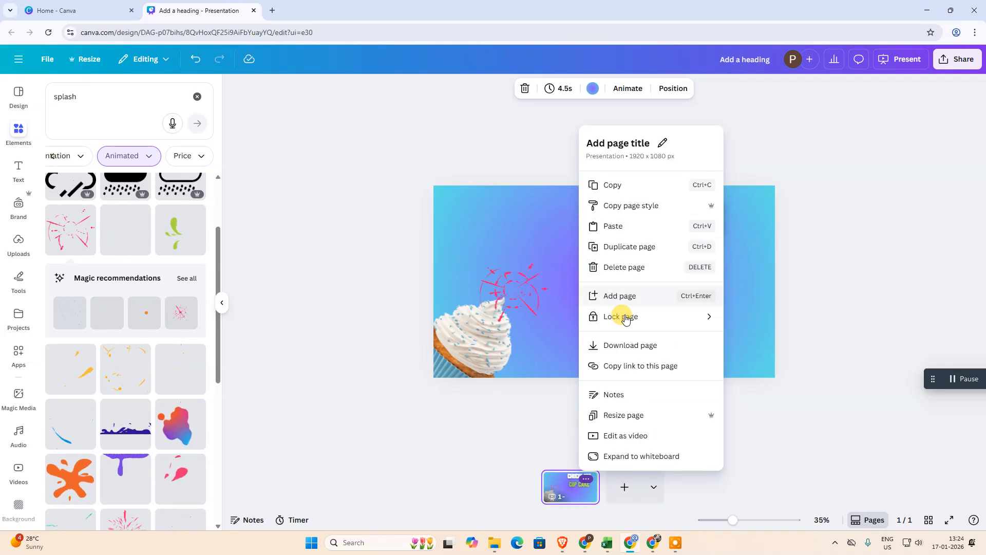
pyautogui.click(646, 438)
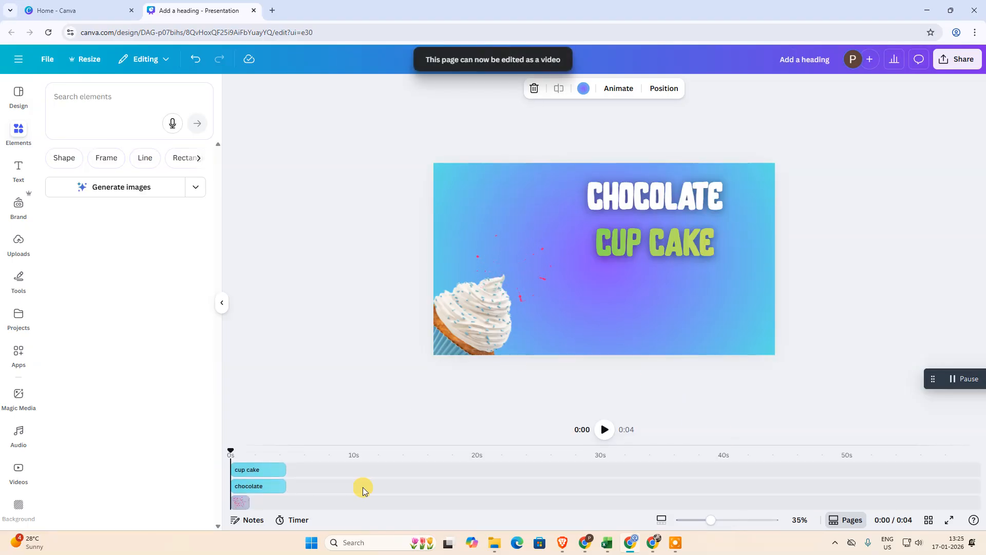
pyautogui.click(238, 501)
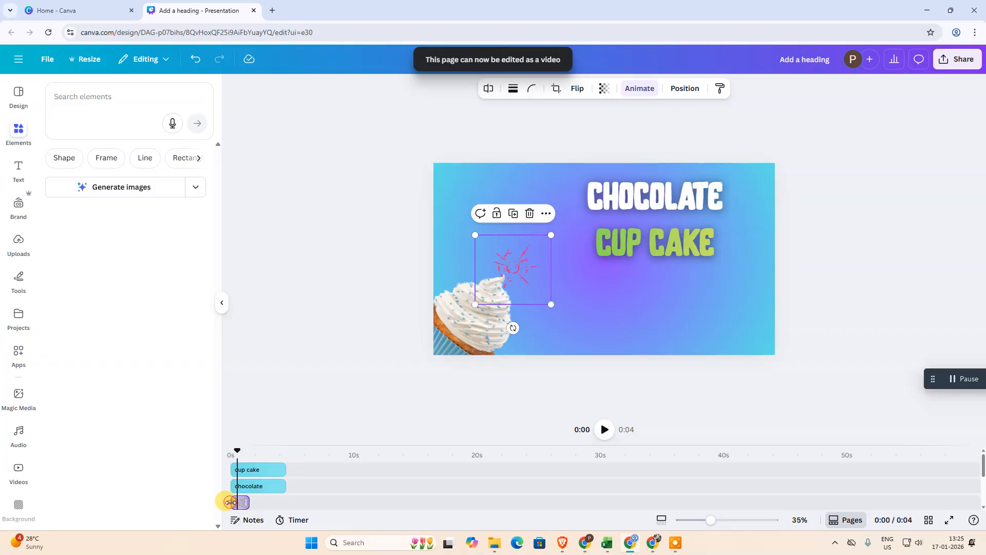
pyautogui.moveTo(230, 502); pyautogui.dragTo(240, 503)
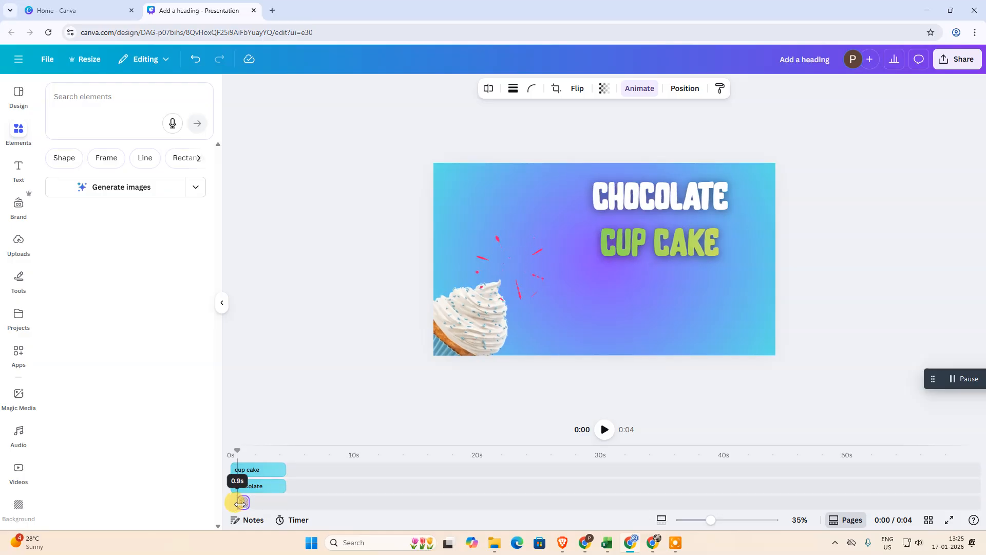
pyautogui.moveTo(240, 504); pyautogui.dragTo(241, 503)
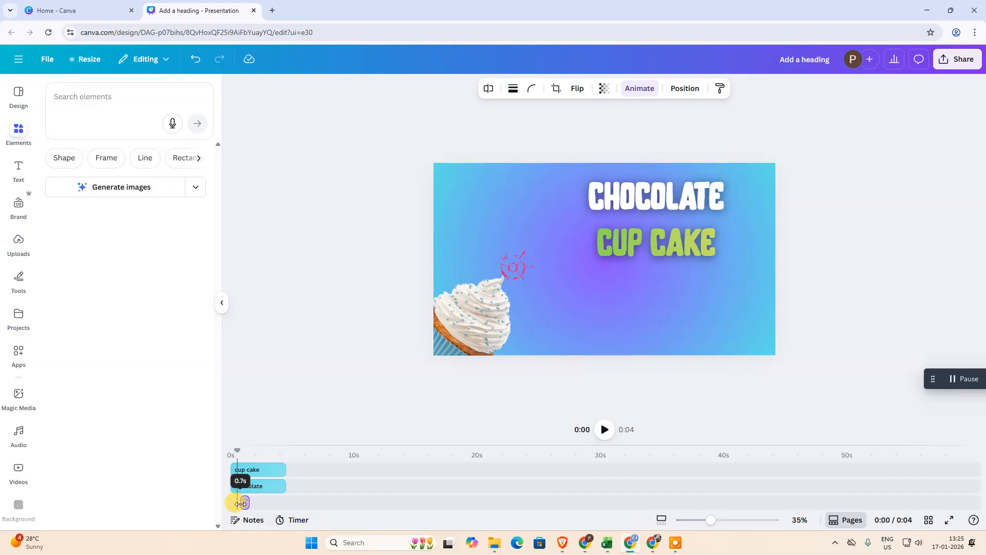
pyautogui.moveTo(241, 503); pyautogui.dragTo(239, 503)
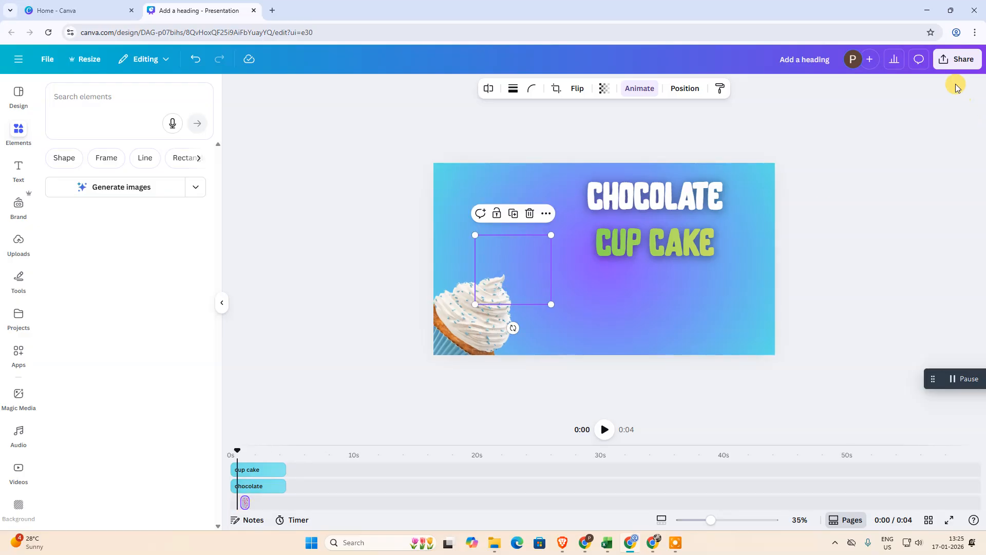
# - Dismiss the sharing options and play the page's timeline to check the burst's timing
pyautogui.click(957, 69)
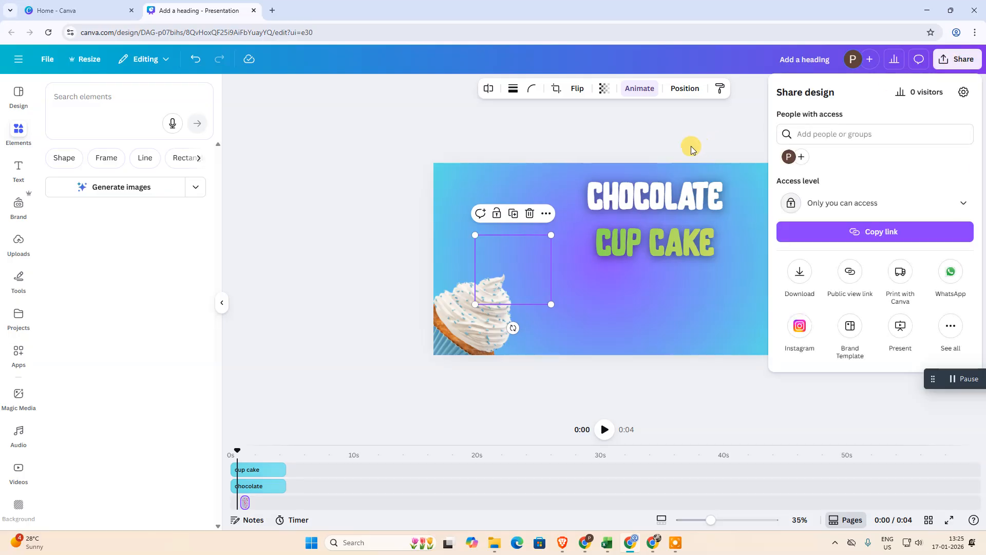
pyautogui.click(663, 136)
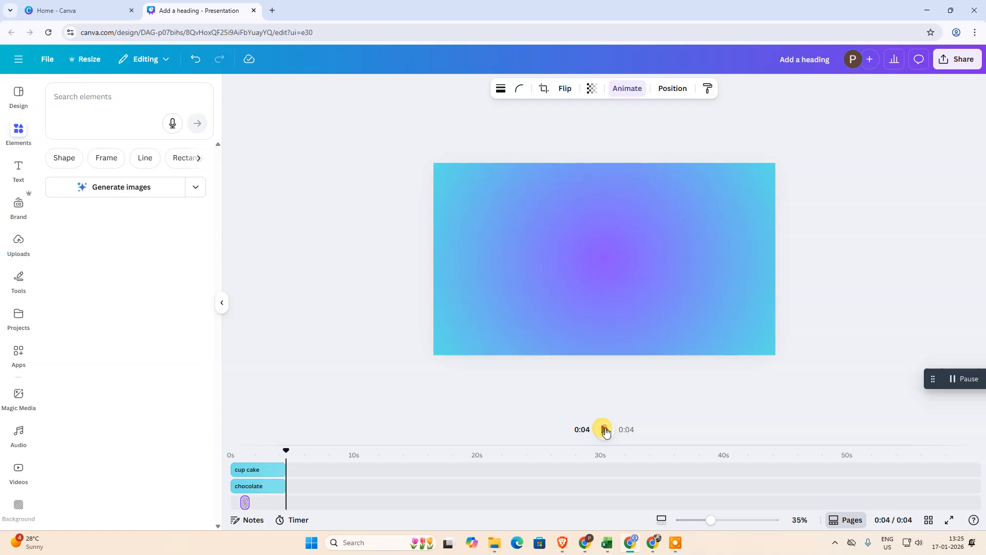
pyautogui.click(605, 431)
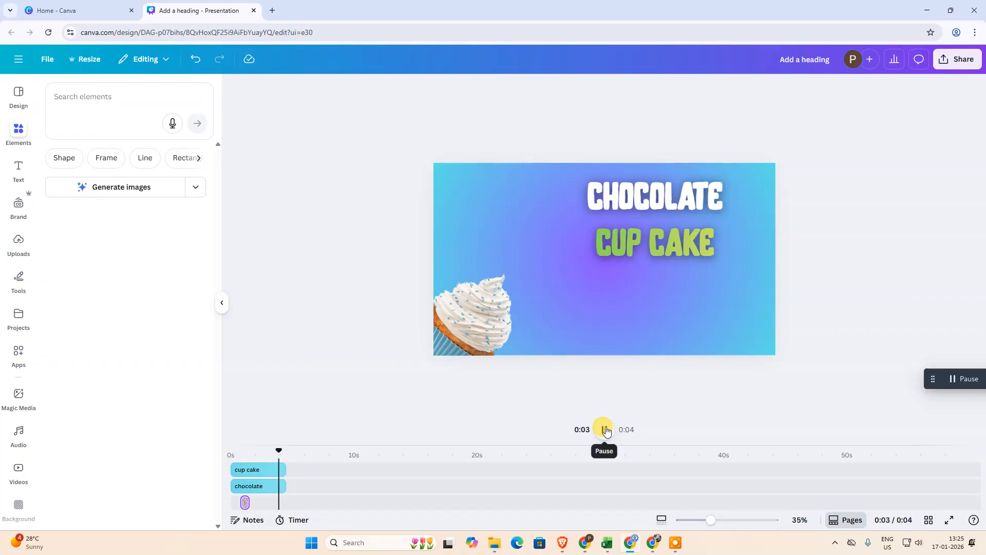
# - Remove the Baseline animation from the burst graphic and replay the timeline from the start
pyautogui.click(245, 507)
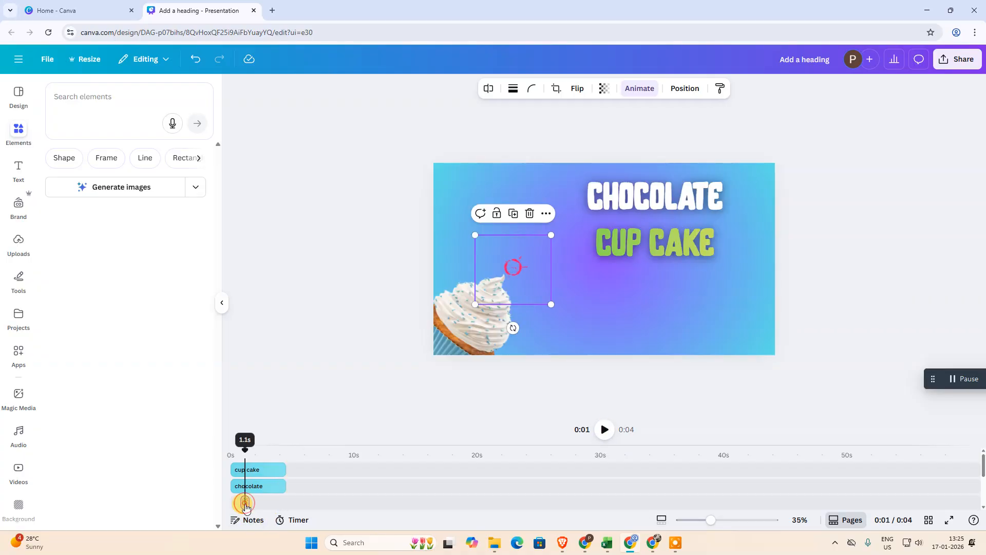
pyautogui.click(647, 92)
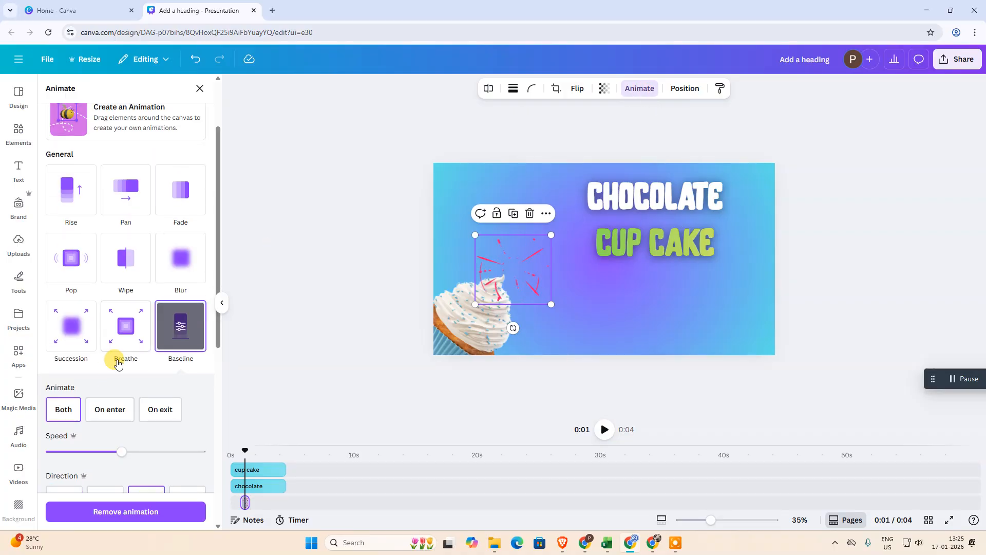
pyautogui.scroll(-3, 158, 440)
pyautogui.click(128, 511)
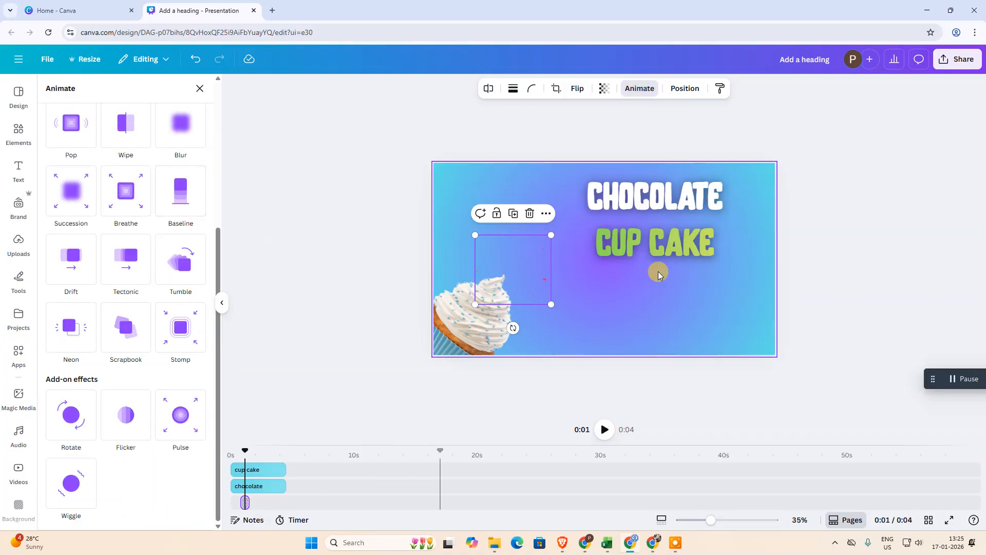
pyautogui.moveTo(247, 452); pyautogui.dragTo(229, 448)
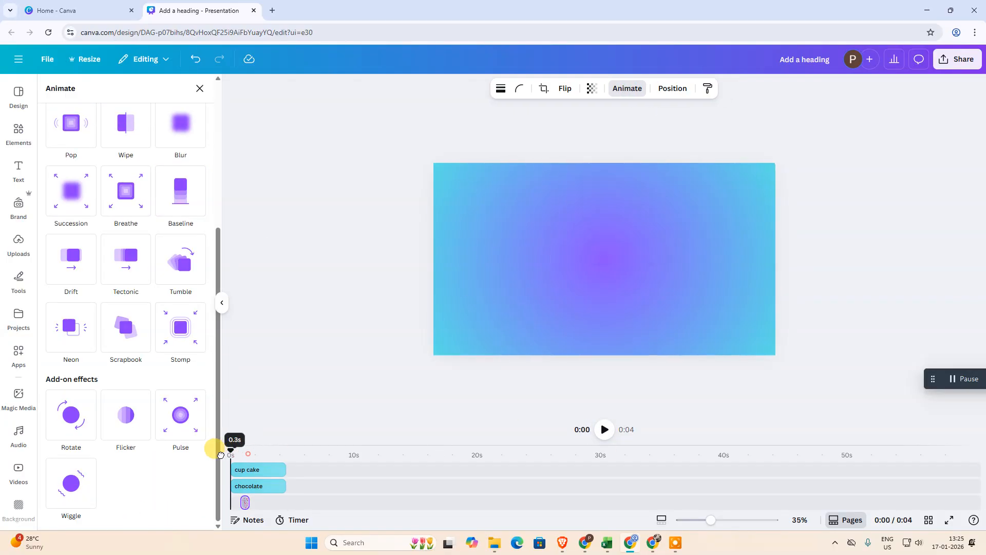
pyautogui.click(604, 431)
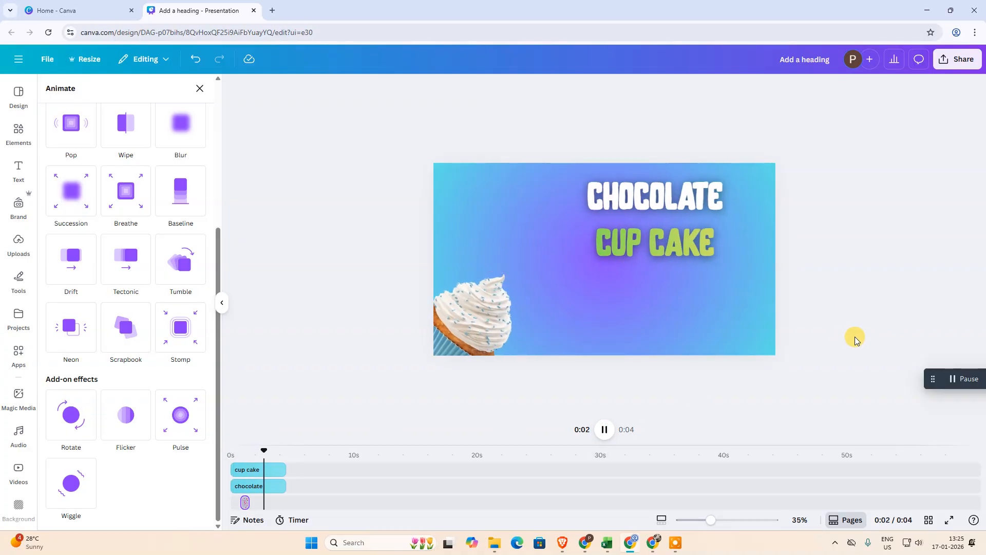
# - Examine the file types offered for downloading the design and leave without downloading
pyautogui.click(955, 59)
pyautogui.click(809, 278)
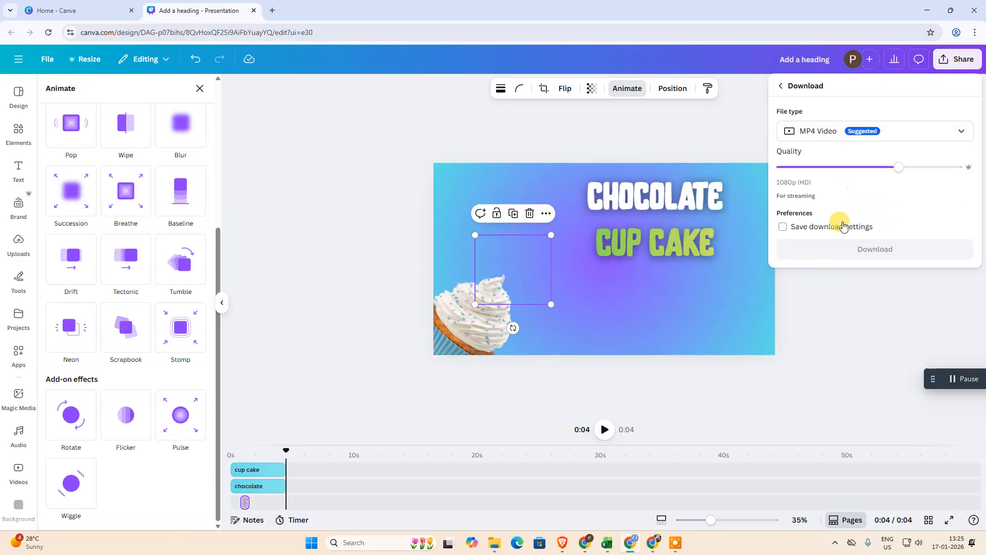
pyautogui.click(843, 132)
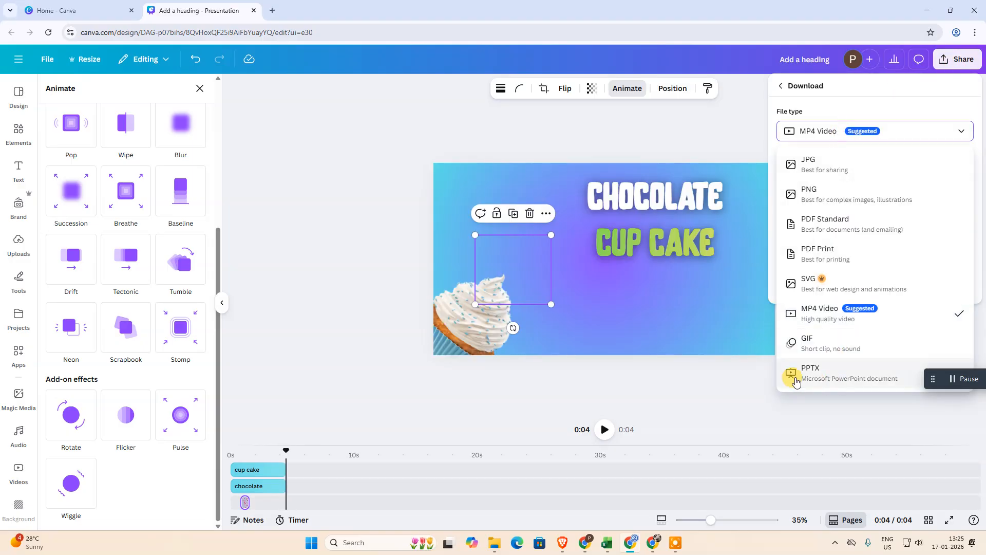
pyautogui.click(343, 173)
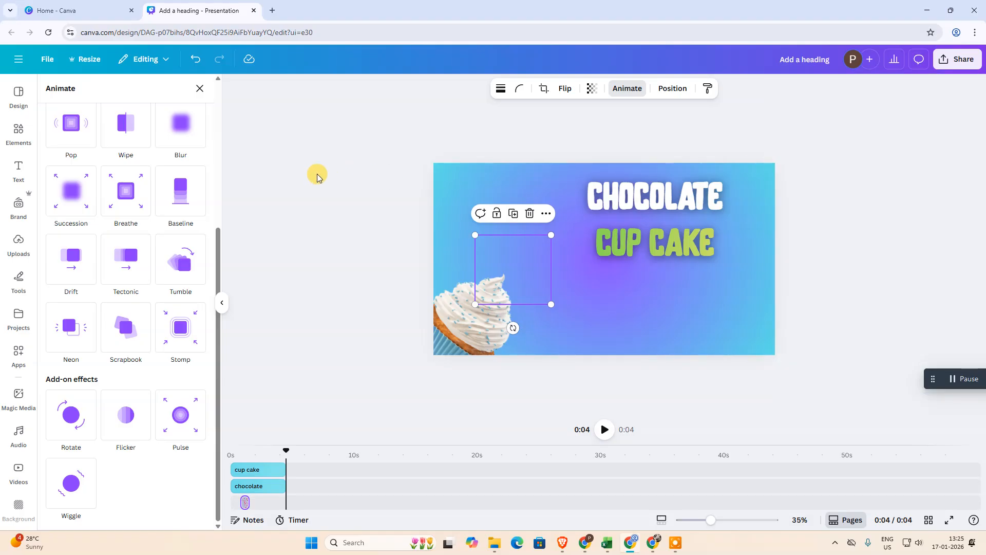
# - Create a new blank 16:9 presentation from the Canva home page and bring up its elements library
pyautogui.click(64, 9)
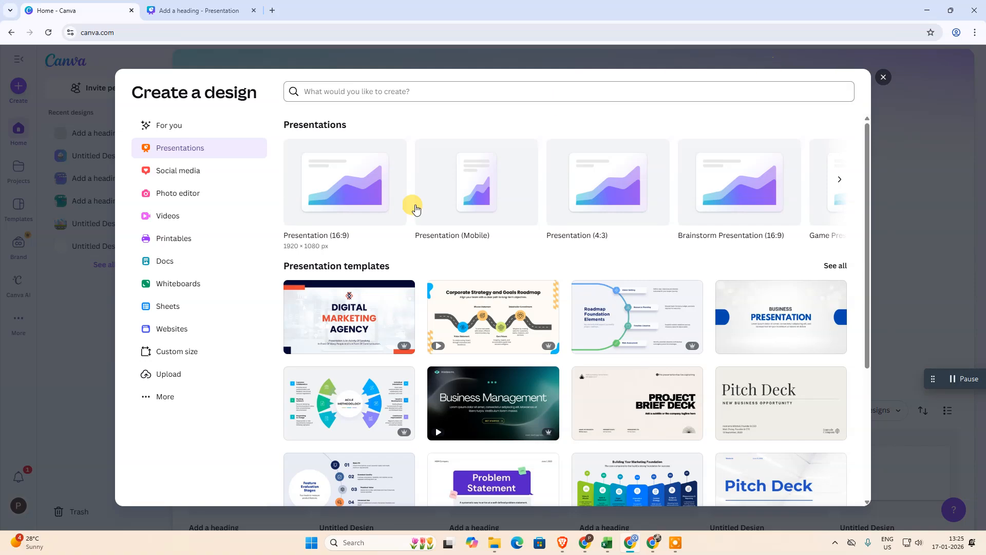
pyautogui.click(324, 180)
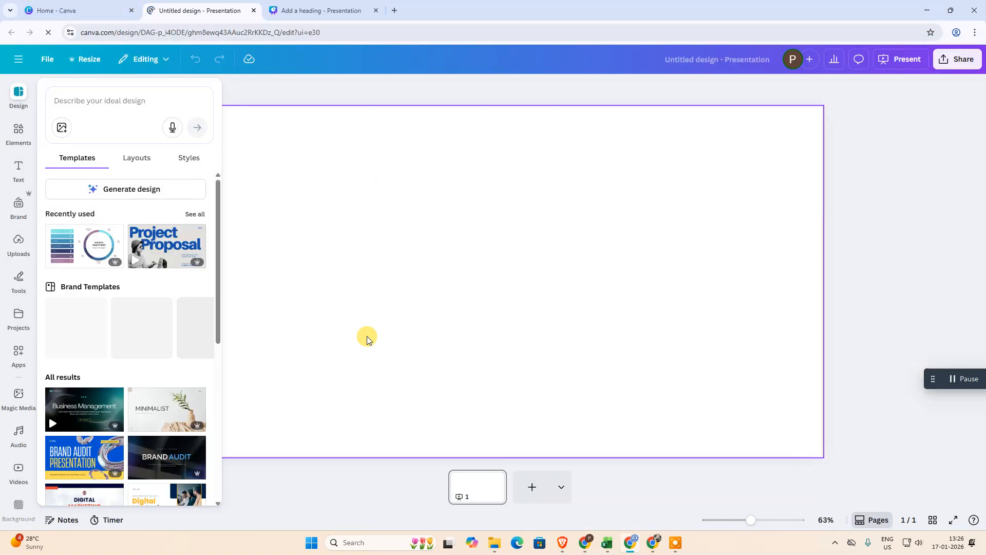
pyautogui.click(21, 147)
# - Fill the blank page's background with the default purple-to-turquoise gradient
pyautogui.click(548, 218)
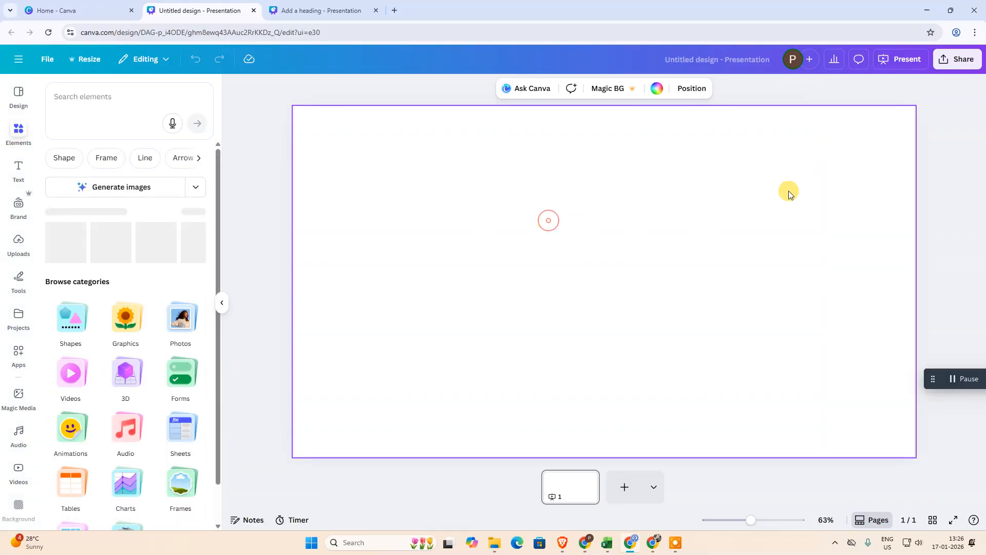
pyautogui.click(739, 523)
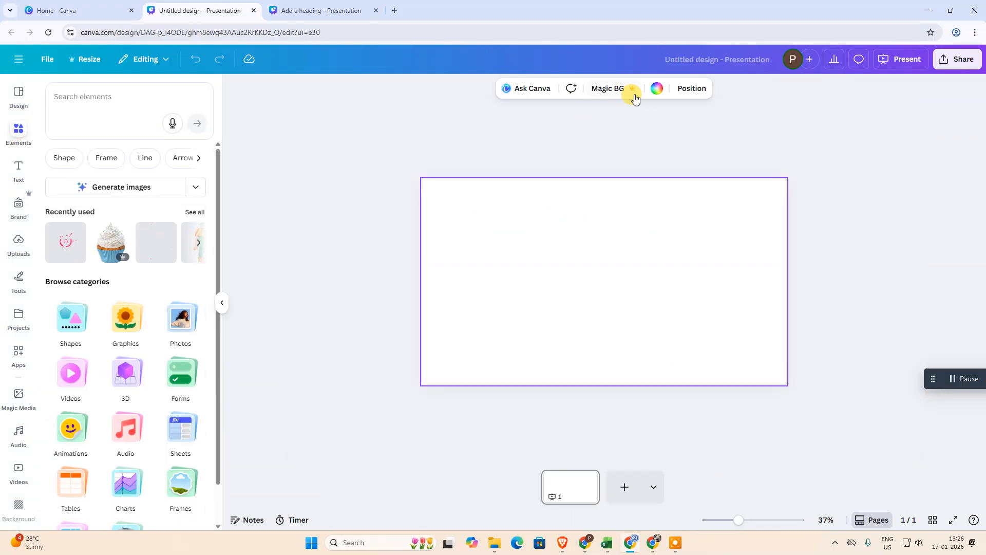
pyautogui.click(657, 89)
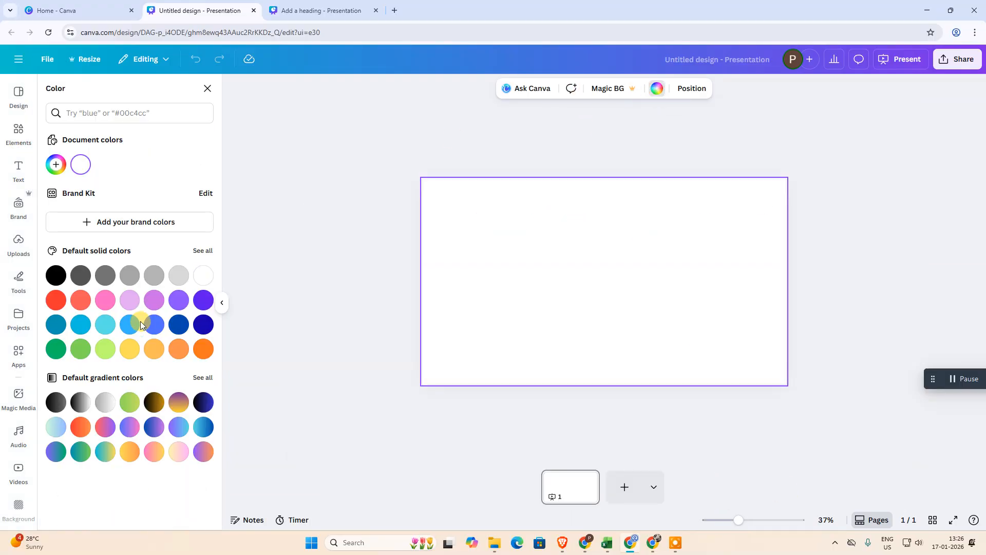
pyautogui.click(173, 424)
# - Add the recently used blue cupcake photo to the page, shrink it and place it in the page's lower-left corner
pyautogui.click(14, 133)
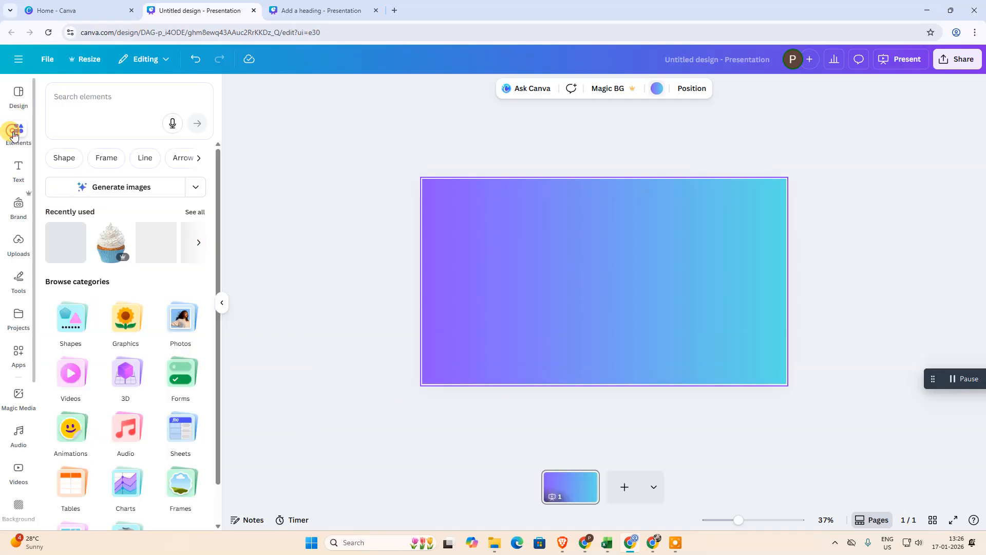
pyautogui.moveTo(67, 241); pyautogui.dragTo(596, 287)
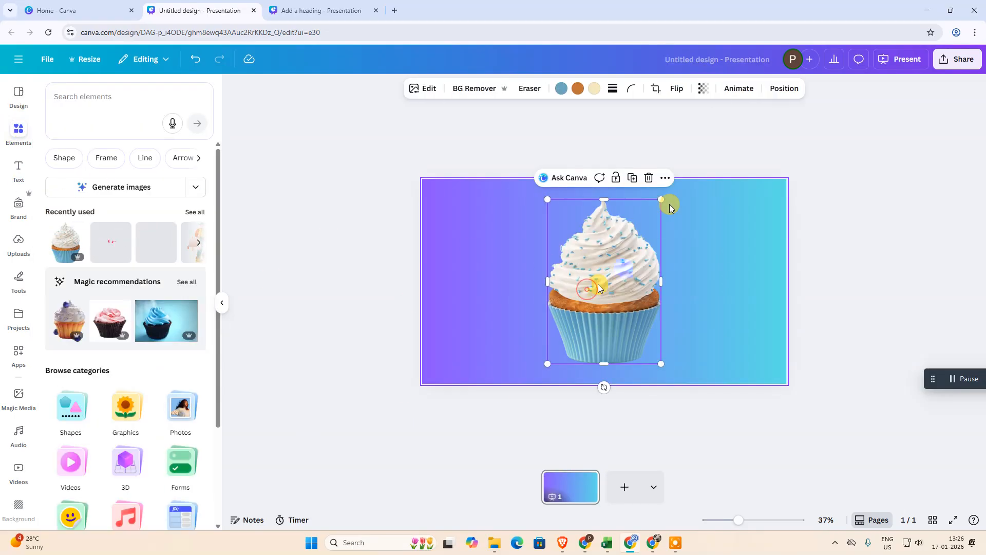
pyautogui.moveTo(661, 200); pyautogui.dragTo(589, 289)
pyautogui.moveTo(578, 334); pyautogui.dragTo(468, 344)
pyautogui.moveTo(481, 302); pyautogui.dragTo(491, 293)
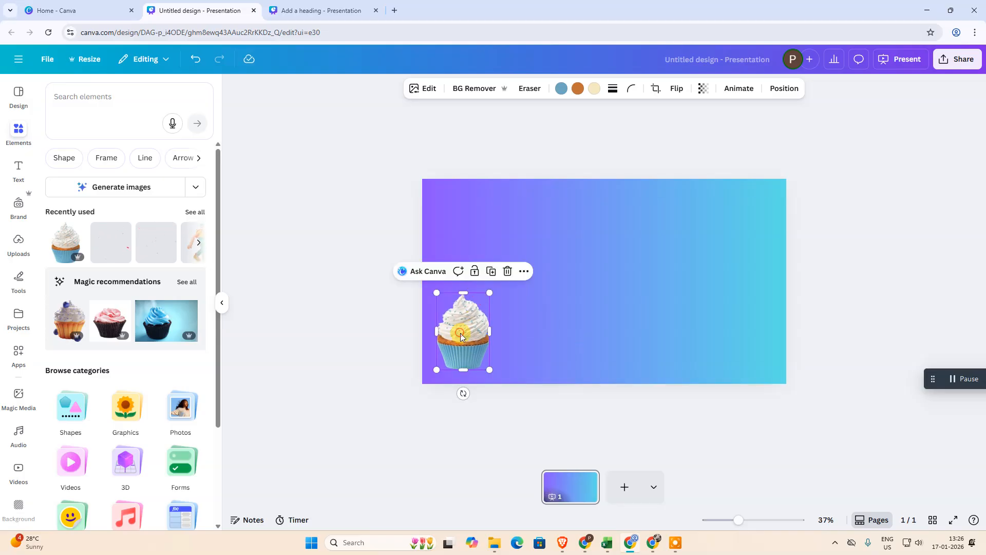
# - Duplicate the gradient cupcake page to create a second page
pyautogui.click(766, 468)
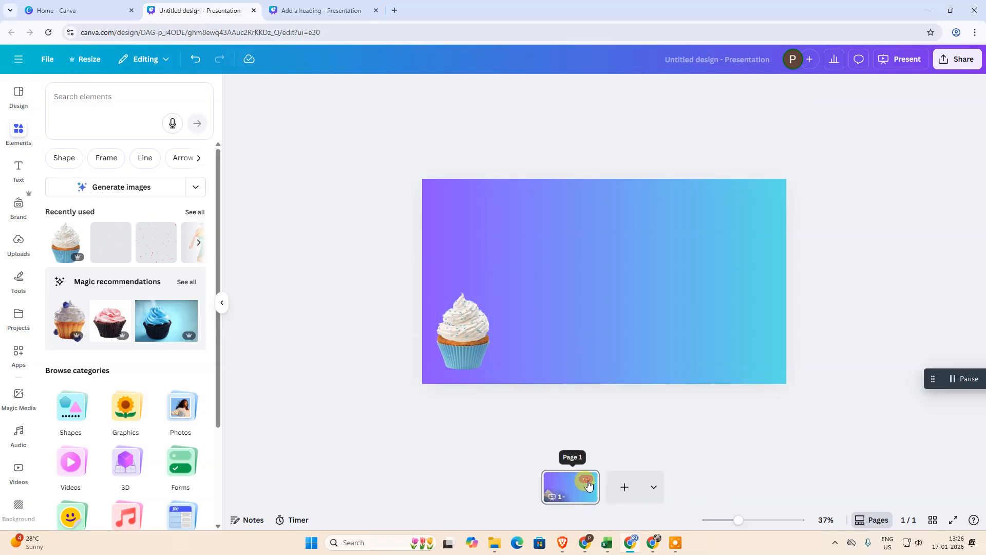
pyautogui.click(586, 480)
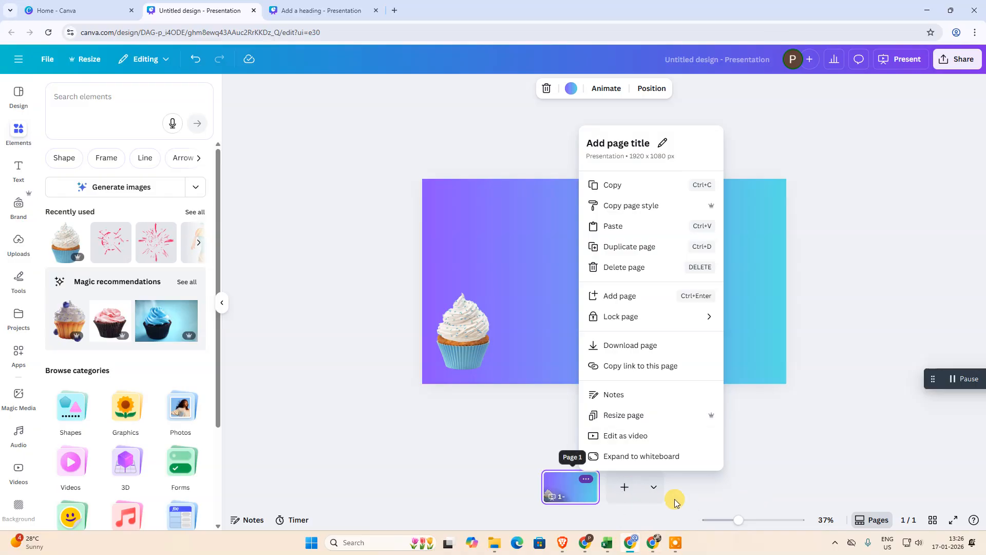
pyautogui.click(646, 188)
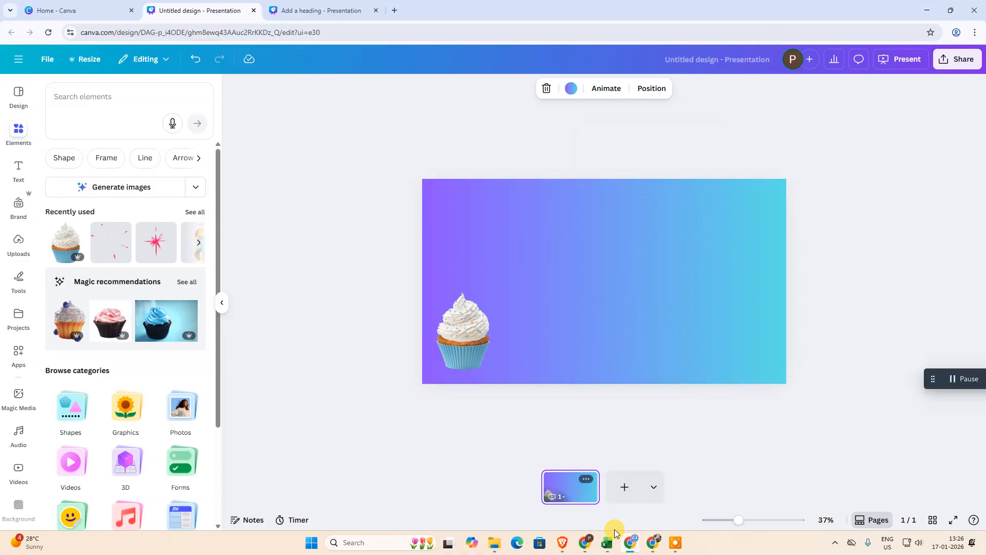
pyautogui.click(589, 481)
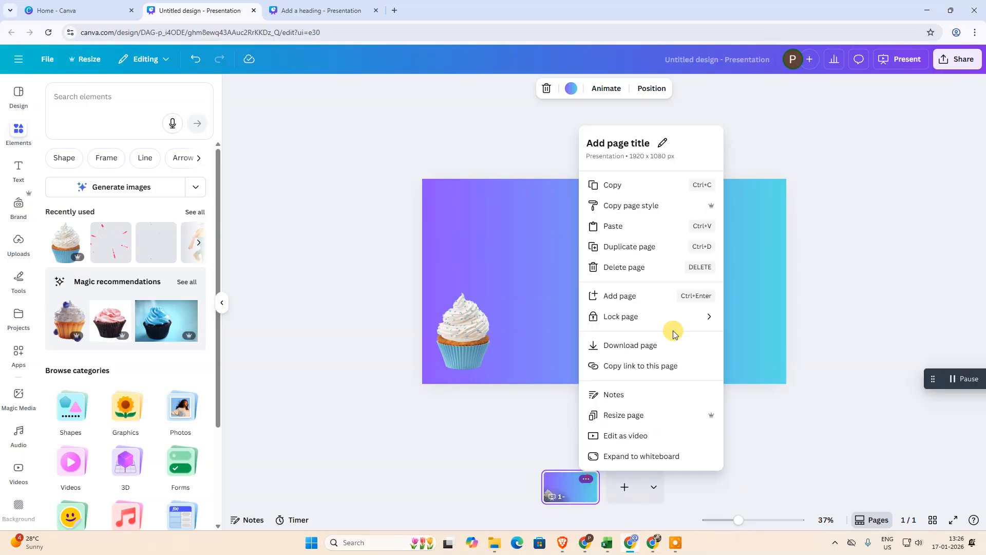
pyautogui.click(635, 251)
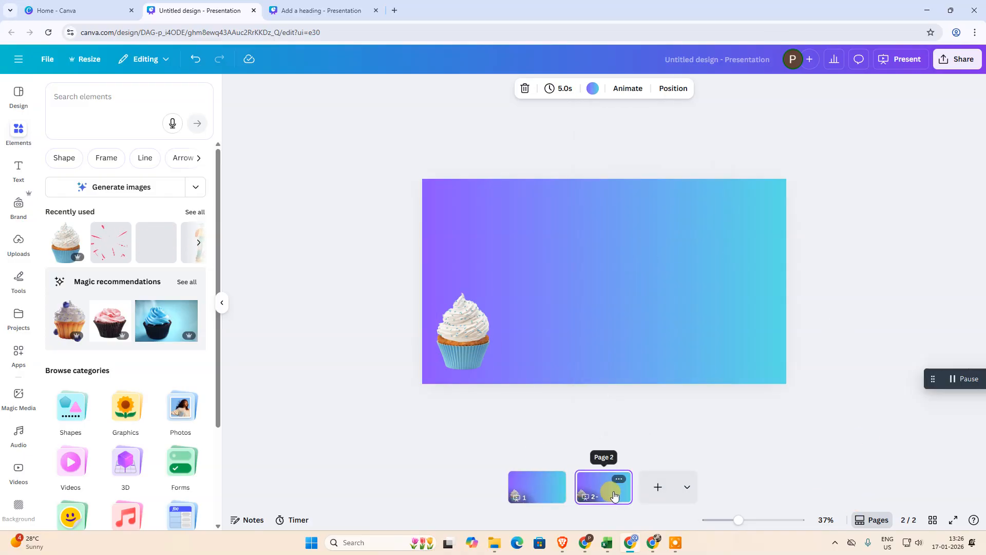
# - On page 2, move the cupcake to the page's right side and enlarge it to most of the page height
pyautogui.click(451, 336)
pyautogui.moveTo(483, 362); pyautogui.dragTo(755, 365)
pyautogui.moveTo(751, 303)
pyautogui.mouseDown()
pyautogui.moveTo(744, 318)
pyautogui.moveTo(742, 309)
pyautogui.mouseUp()
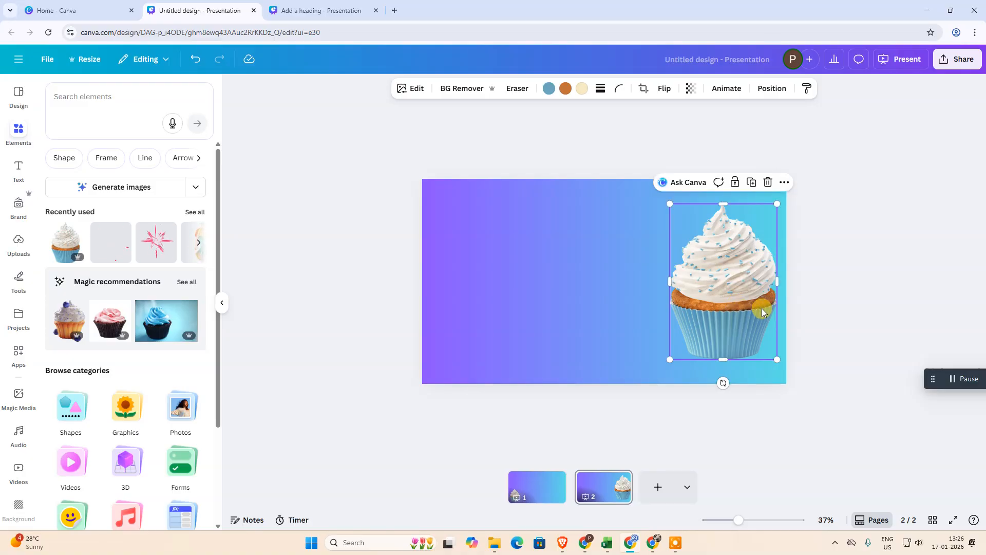
pyautogui.click(920, 264)
pyautogui.click(507, 289)
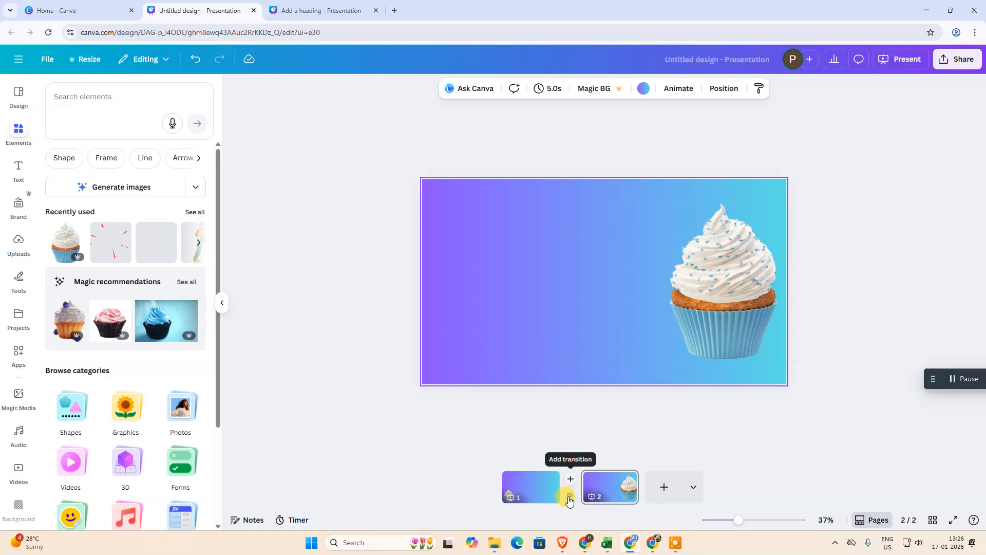
# - Add a Match & Move transition between pages 1 and 2 with a duration of 2.5 seconds
pyautogui.click(570, 499)
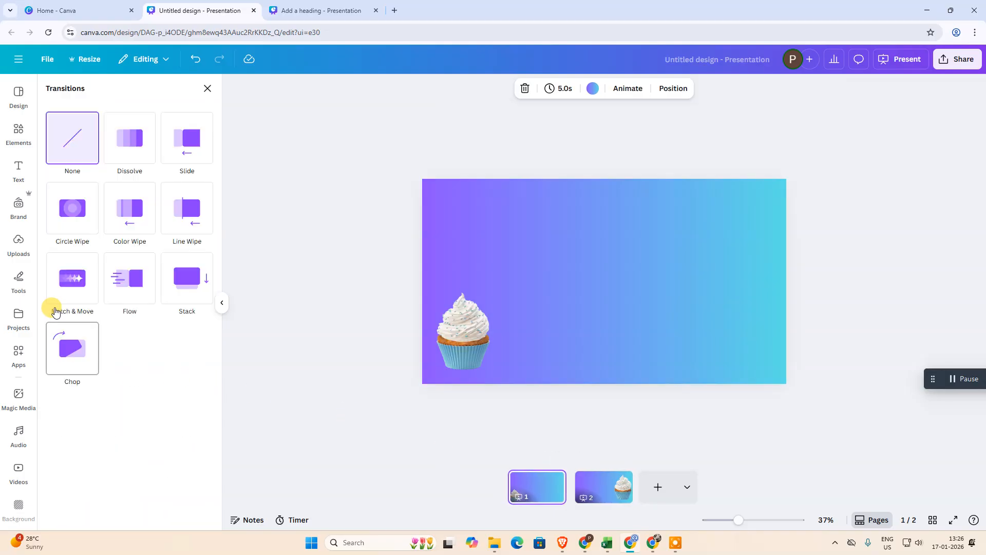
pyautogui.click(56, 308)
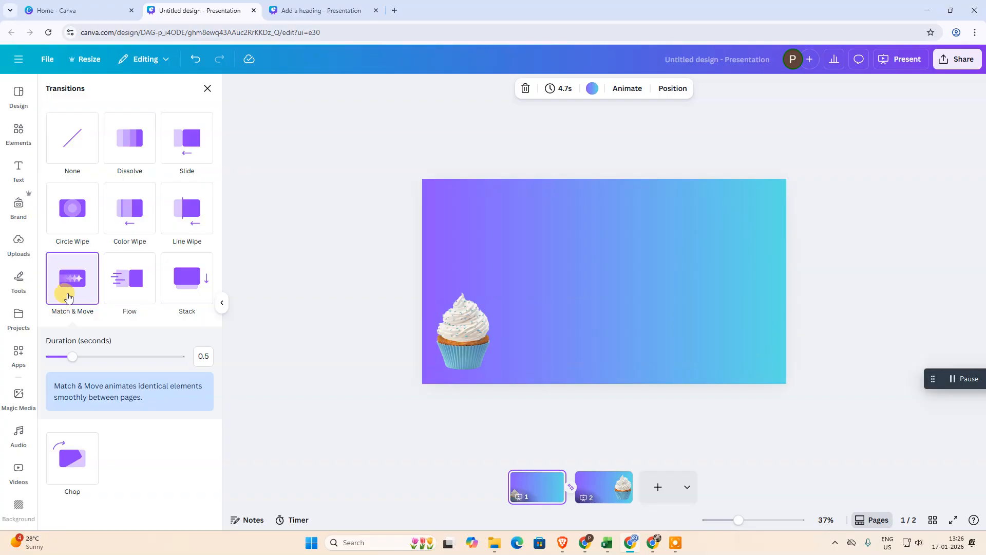
pyautogui.moveTo(80, 354); pyautogui.dragTo(118, 360)
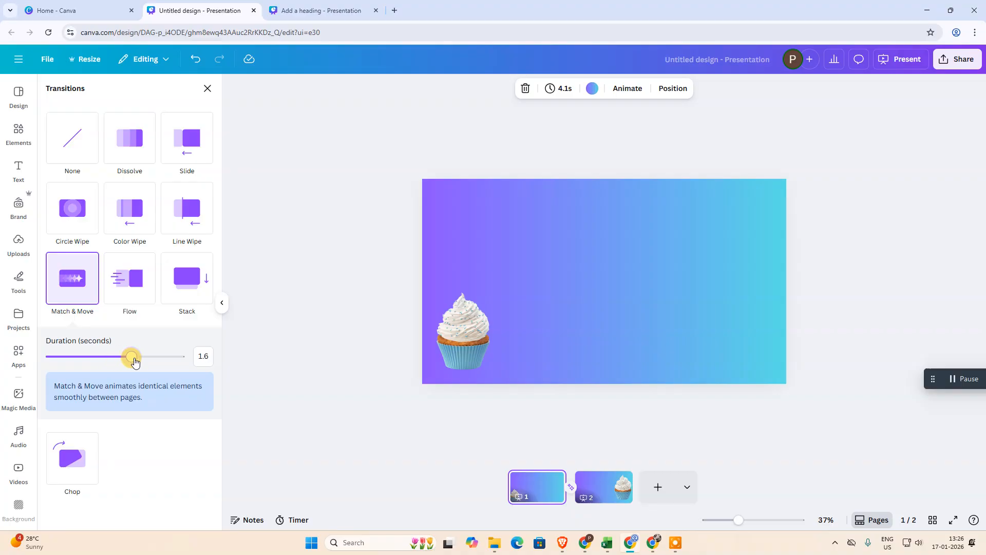
pyautogui.moveTo(139, 362); pyautogui.dragTo(190, 364)
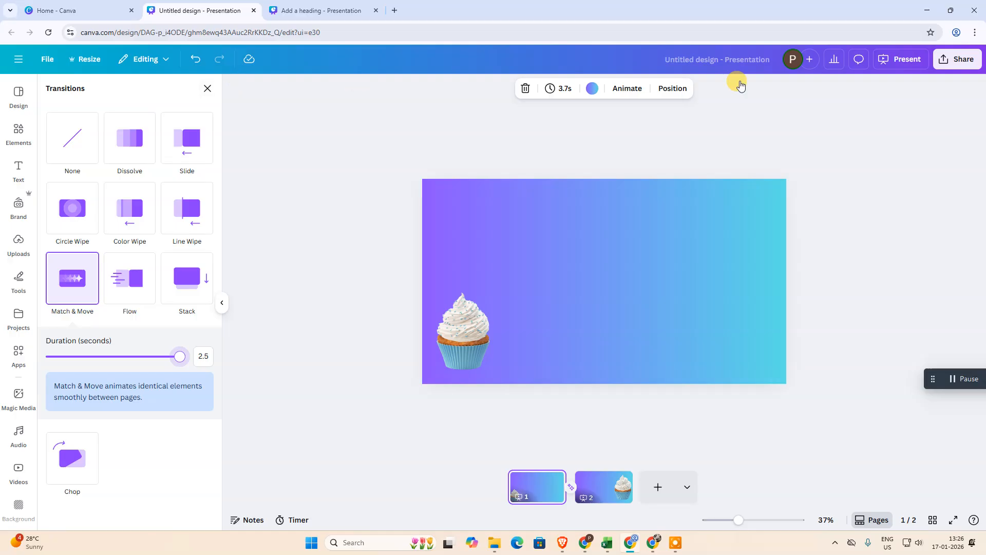
# - Present the two pages full screen to preview the cupcake transition, and return to the editor
pyautogui.click(913, 65)
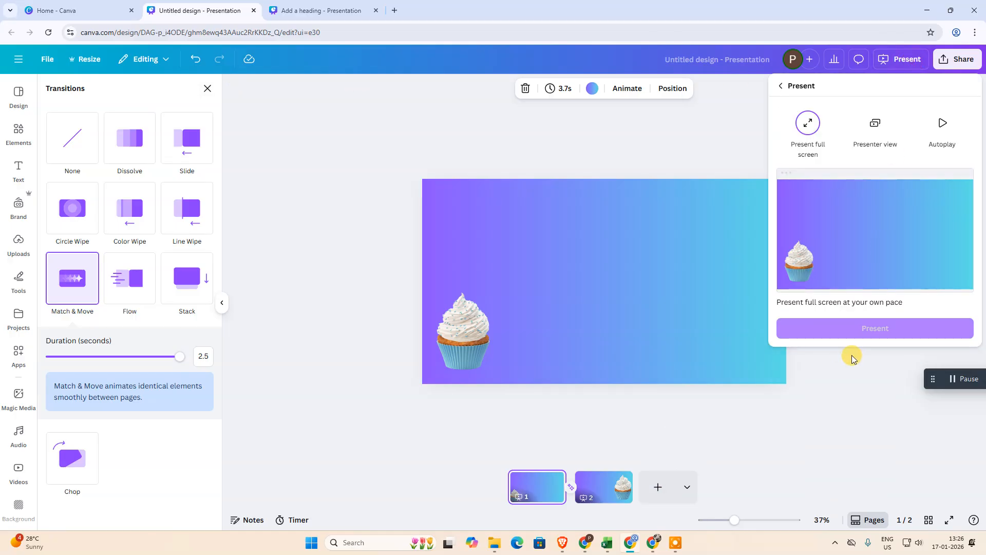
pyautogui.click(863, 336)
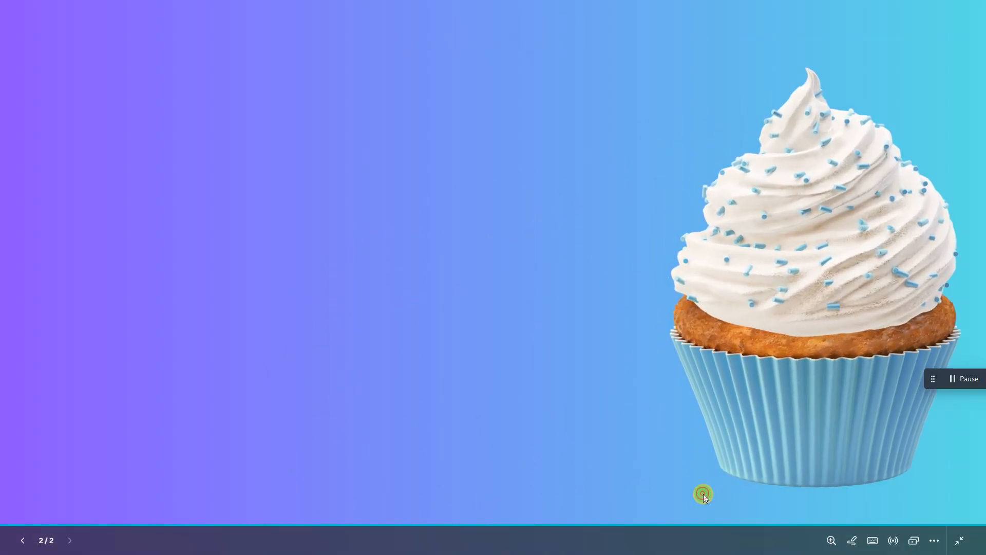
pyautogui.press('Escape')
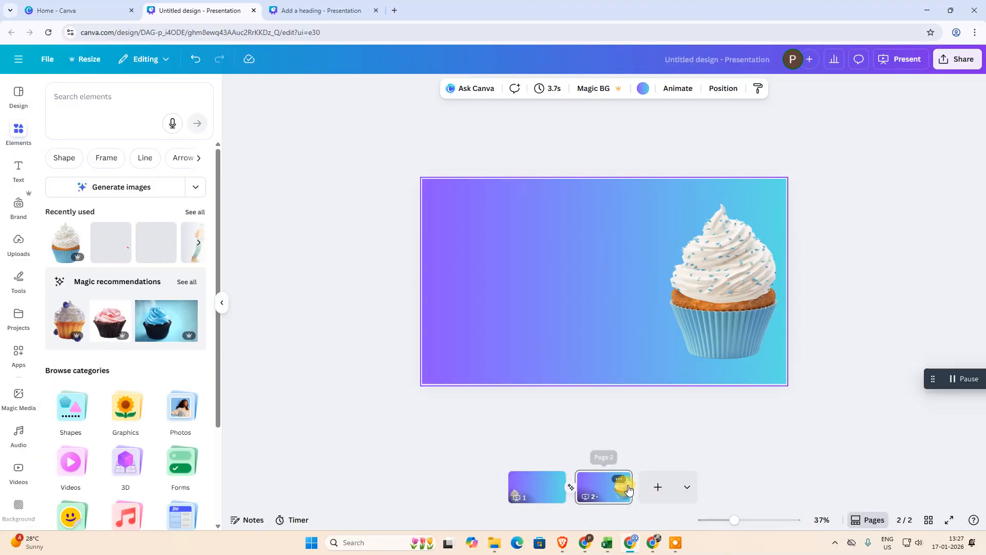
pyautogui.click(622, 484)
pyautogui.click(656, 456)
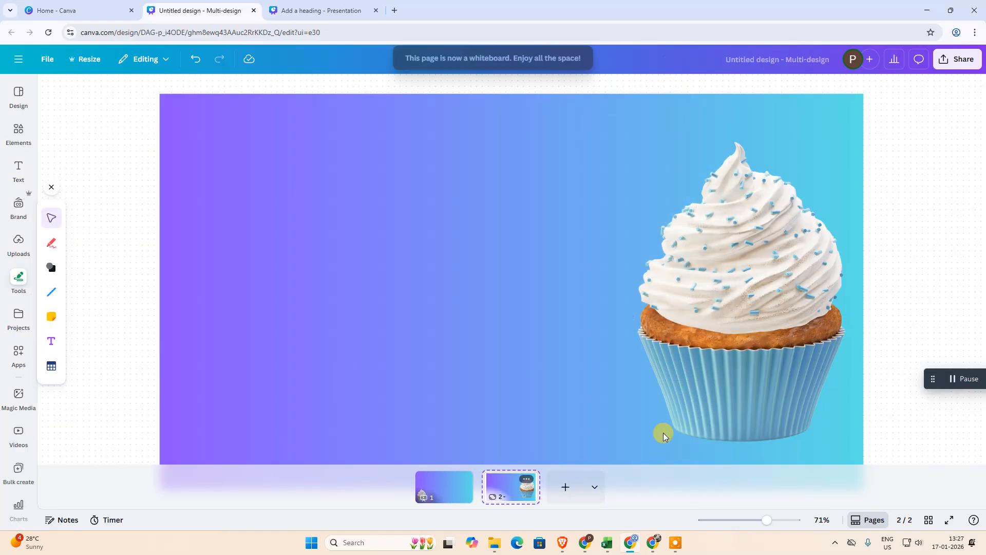
pyautogui.click(527, 479)
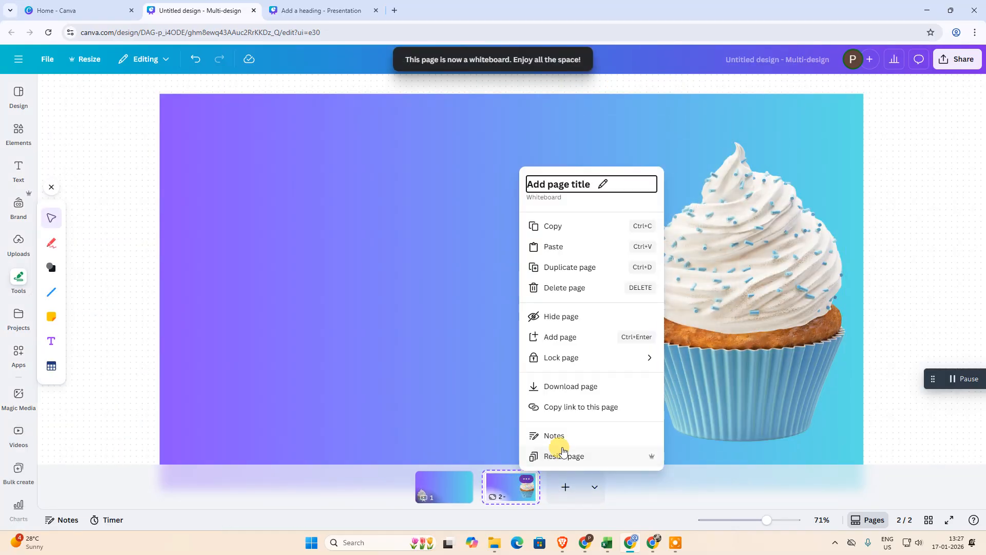
pyautogui.click(921, 478)
pyautogui.click(526, 479)
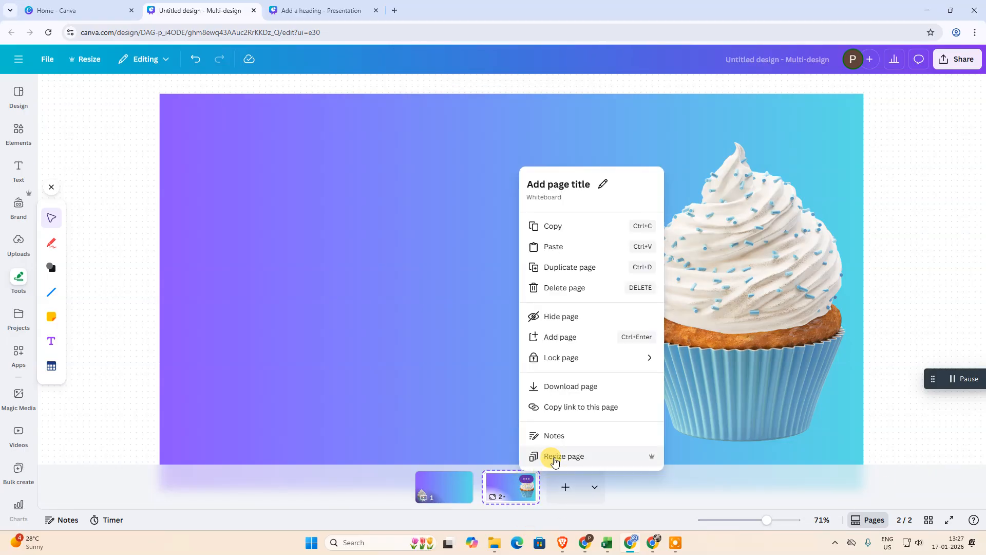
pyautogui.click(555, 457)
pyautogui.click(526, 478)
pyautogui.click(526, 479)
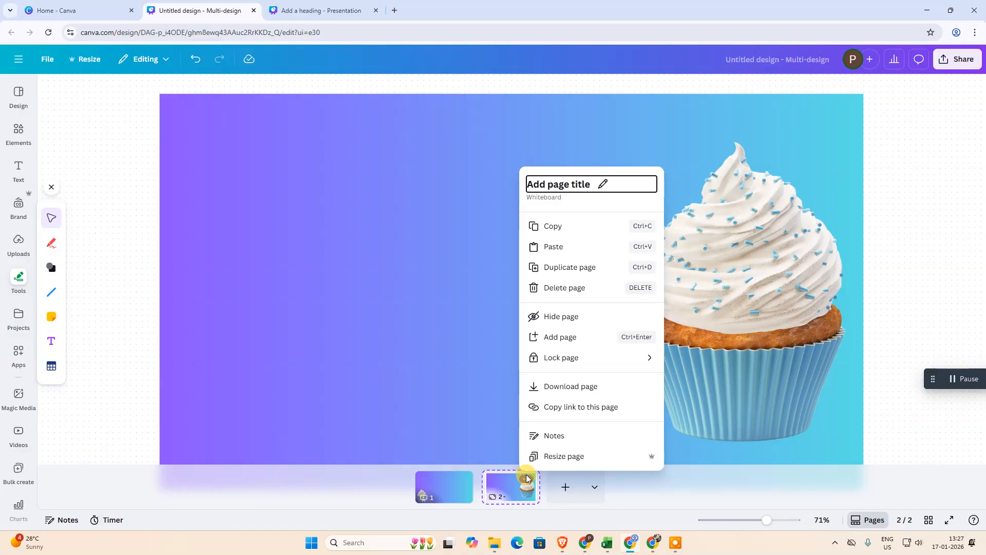
pyautogui.click(760, 501)
pyautogui.hotkey('ctrl', 'z')
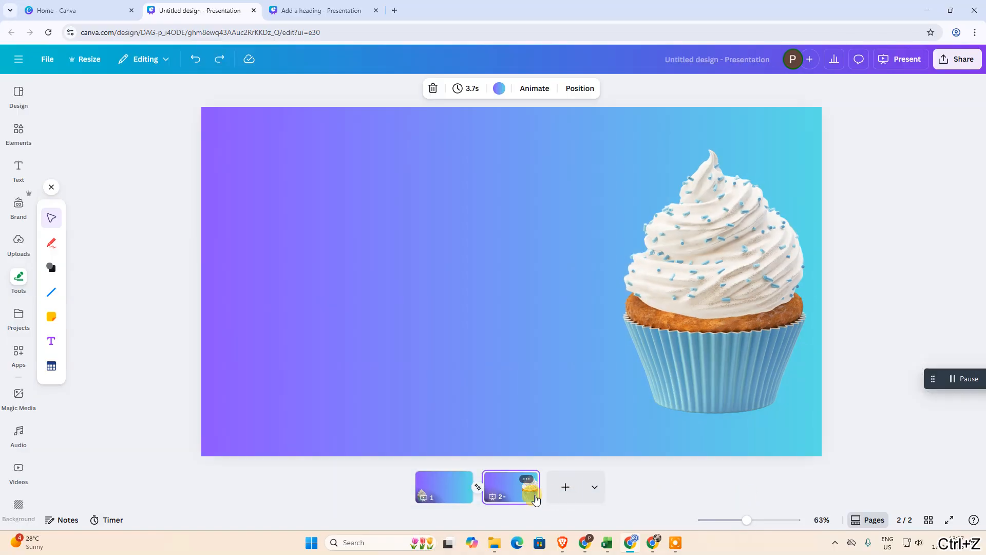
# - Try editing page 2 as a video, play it back and undo the conversion
pyautogui.click(526, 478)
pyautogui.click(556, 446)
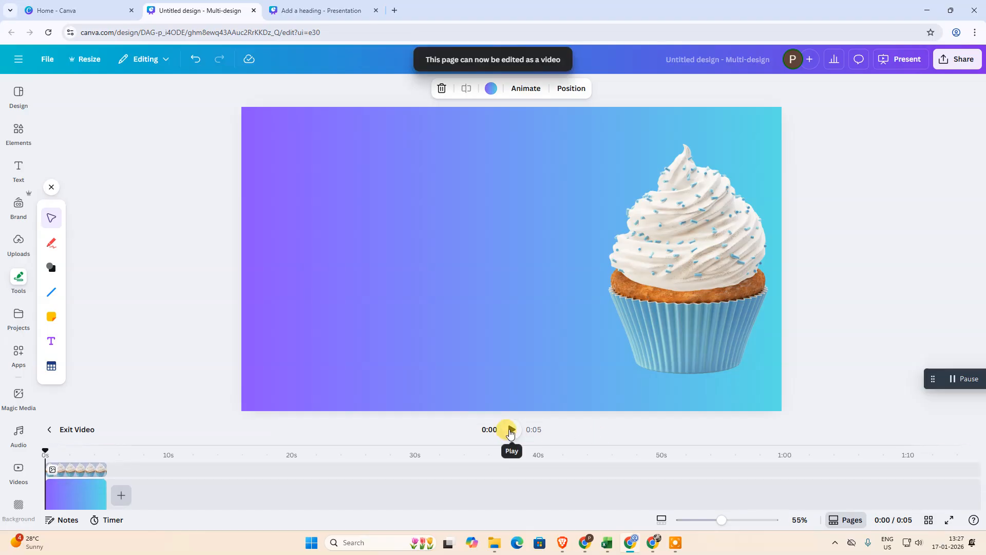
pyautogui.click(511, 431)
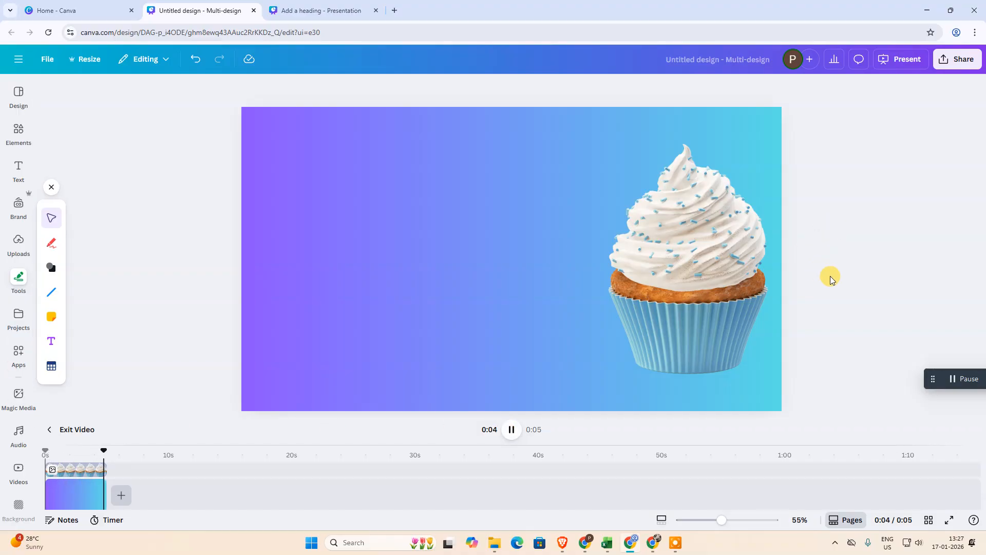
pyautogui.hotkey('ctrl', 'z')
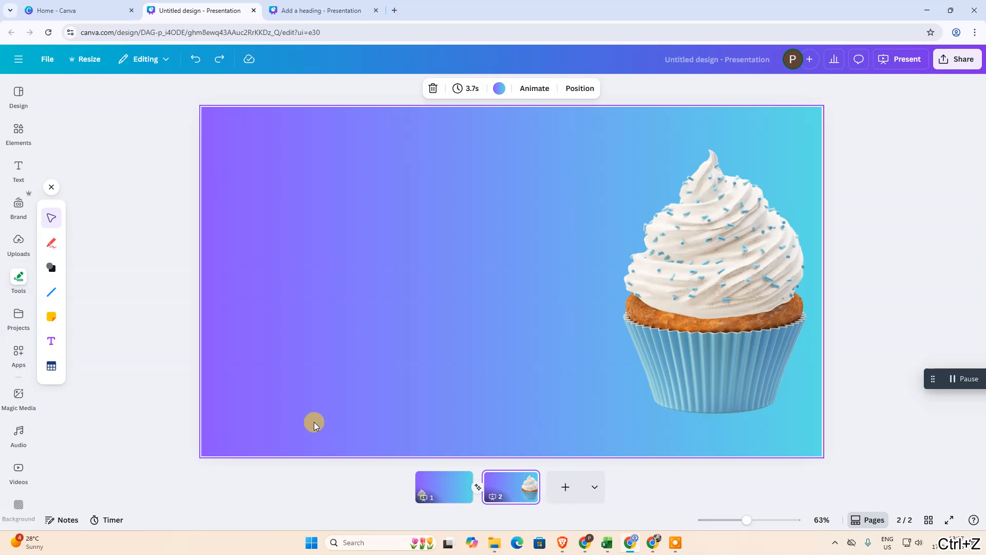
# - Go back to page 1, check the download settings for pages 1-2 as MP4 Video and leave without downloading
pyautogui.click(445, 485)
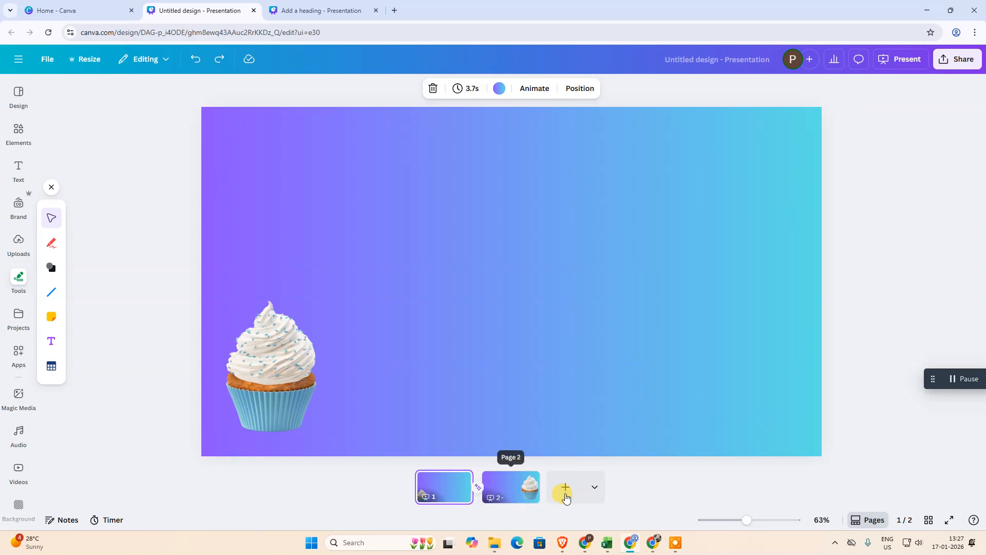
pyautogui.click(959, 60)
pyautogui.click(797, 259)
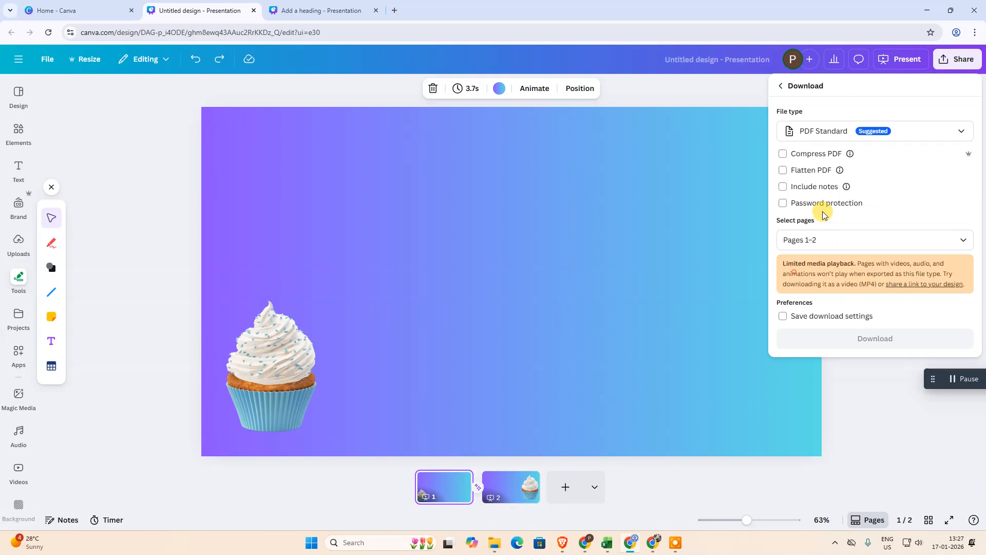
pyautogui.click(846, 129)
pyautogui.click(818, 229)
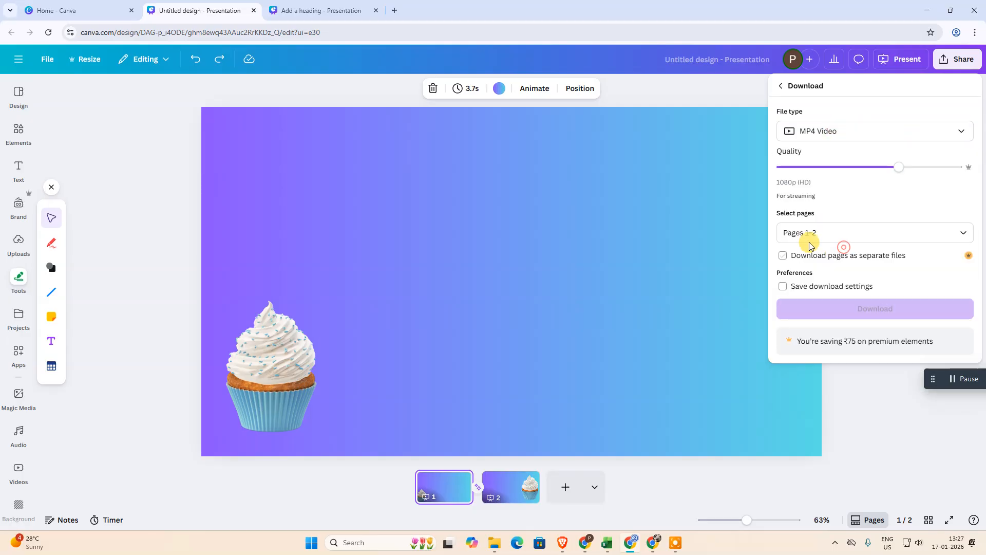
pyautogui.click(866, 430)
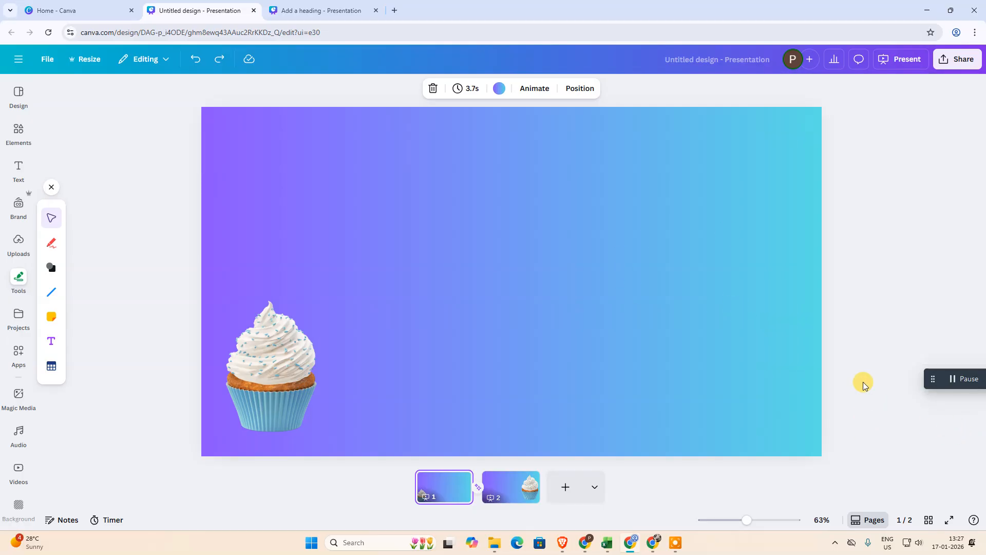